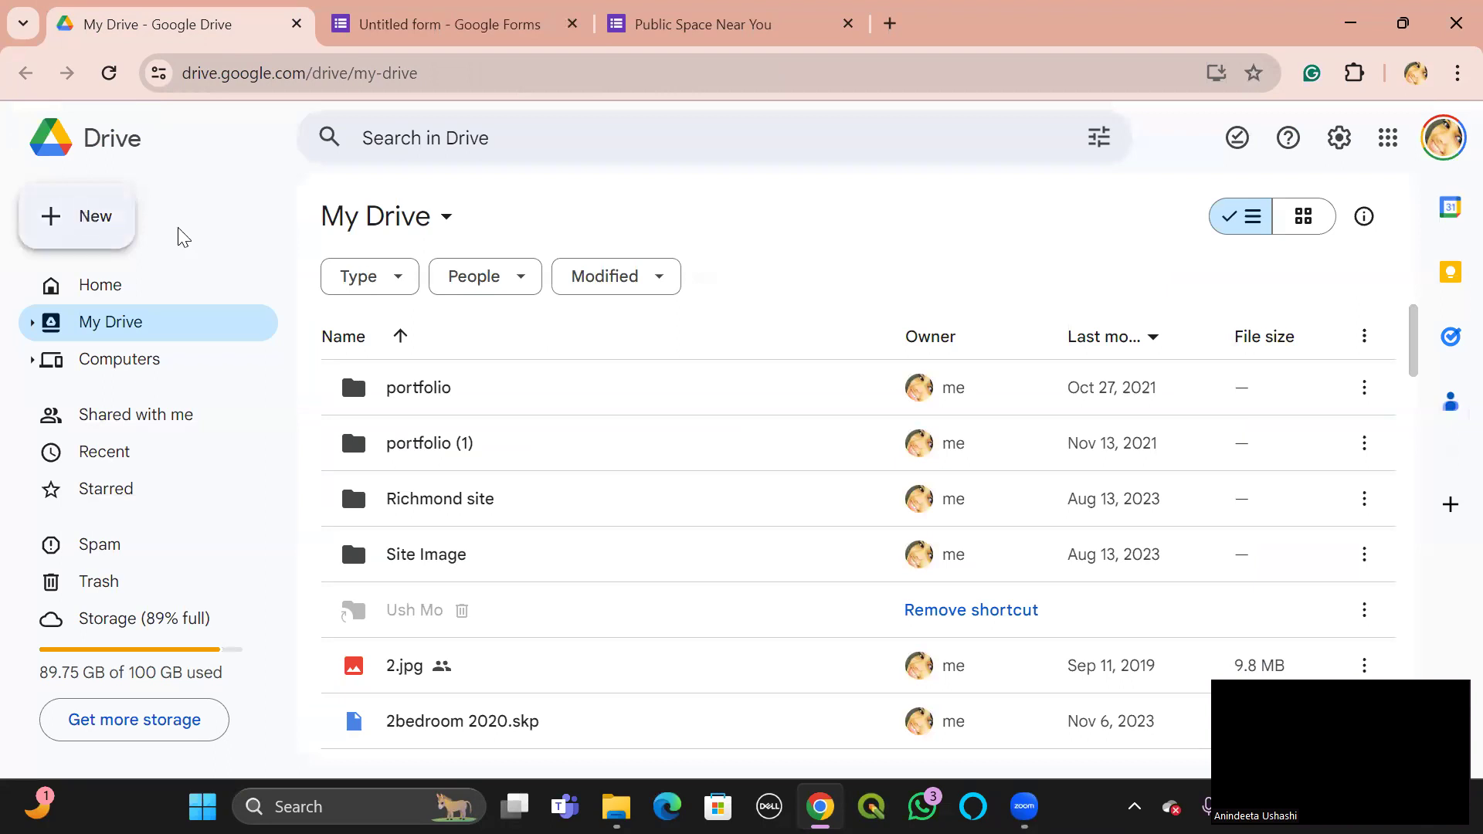
- Switch from Drive to the untitled blank form and title it "Public transportation"
{"action": "left_click", "coordinate": [75, 229]}
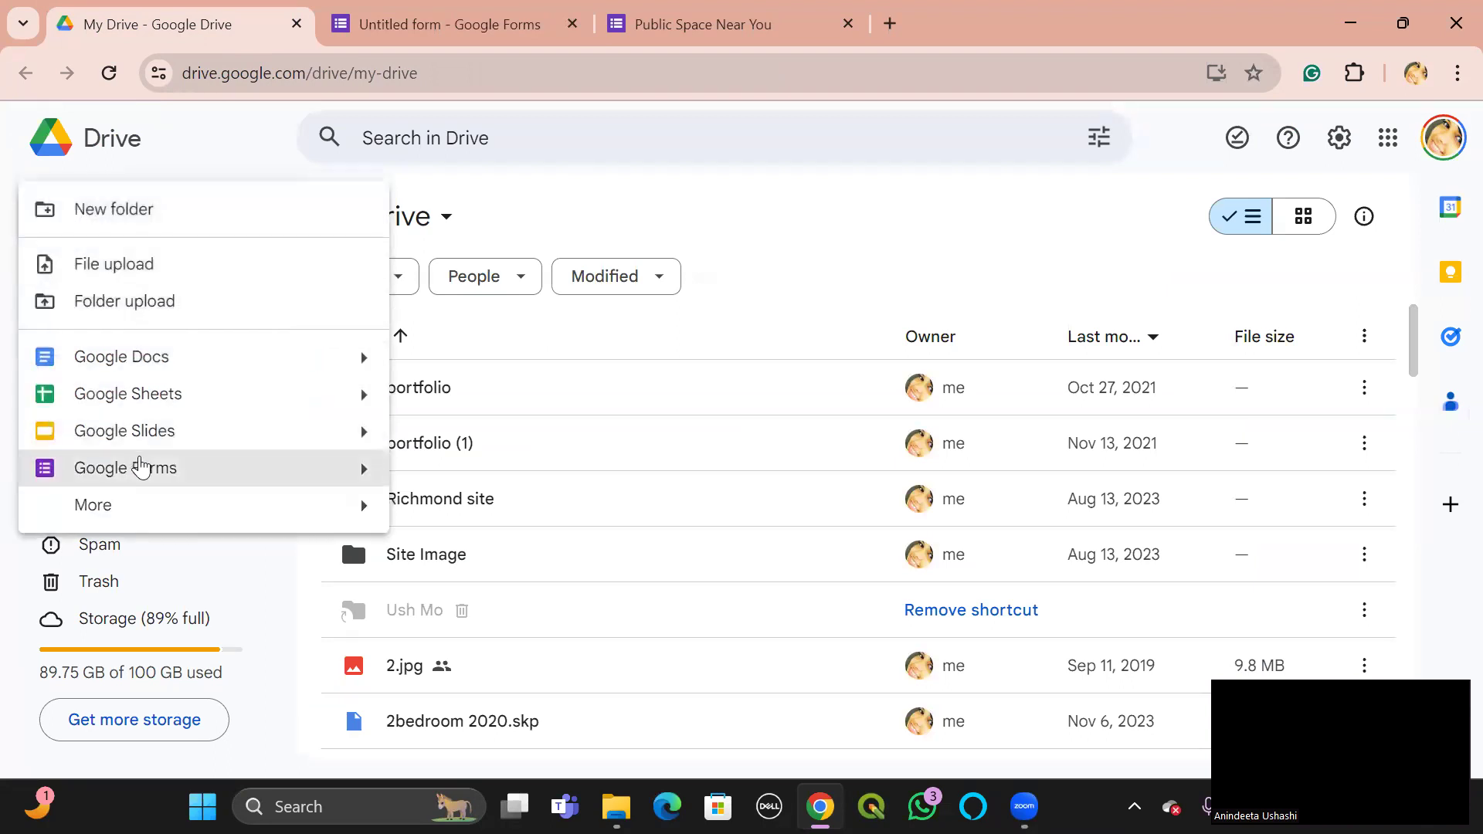
{"action": "mouse_move", "coordinate": [367, 471]}
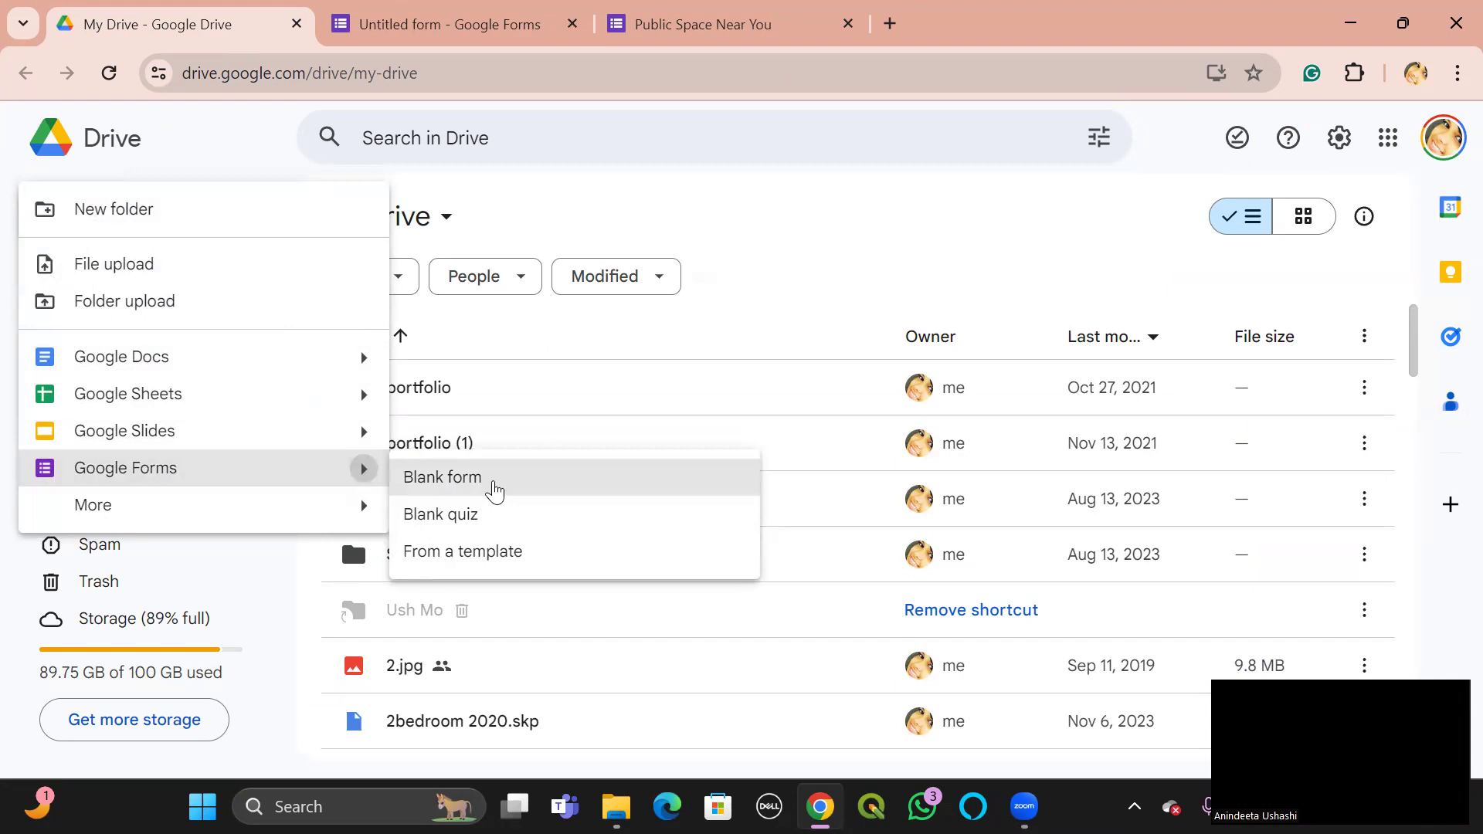
{"action": "left_click", "coordinate": [474, 26]}
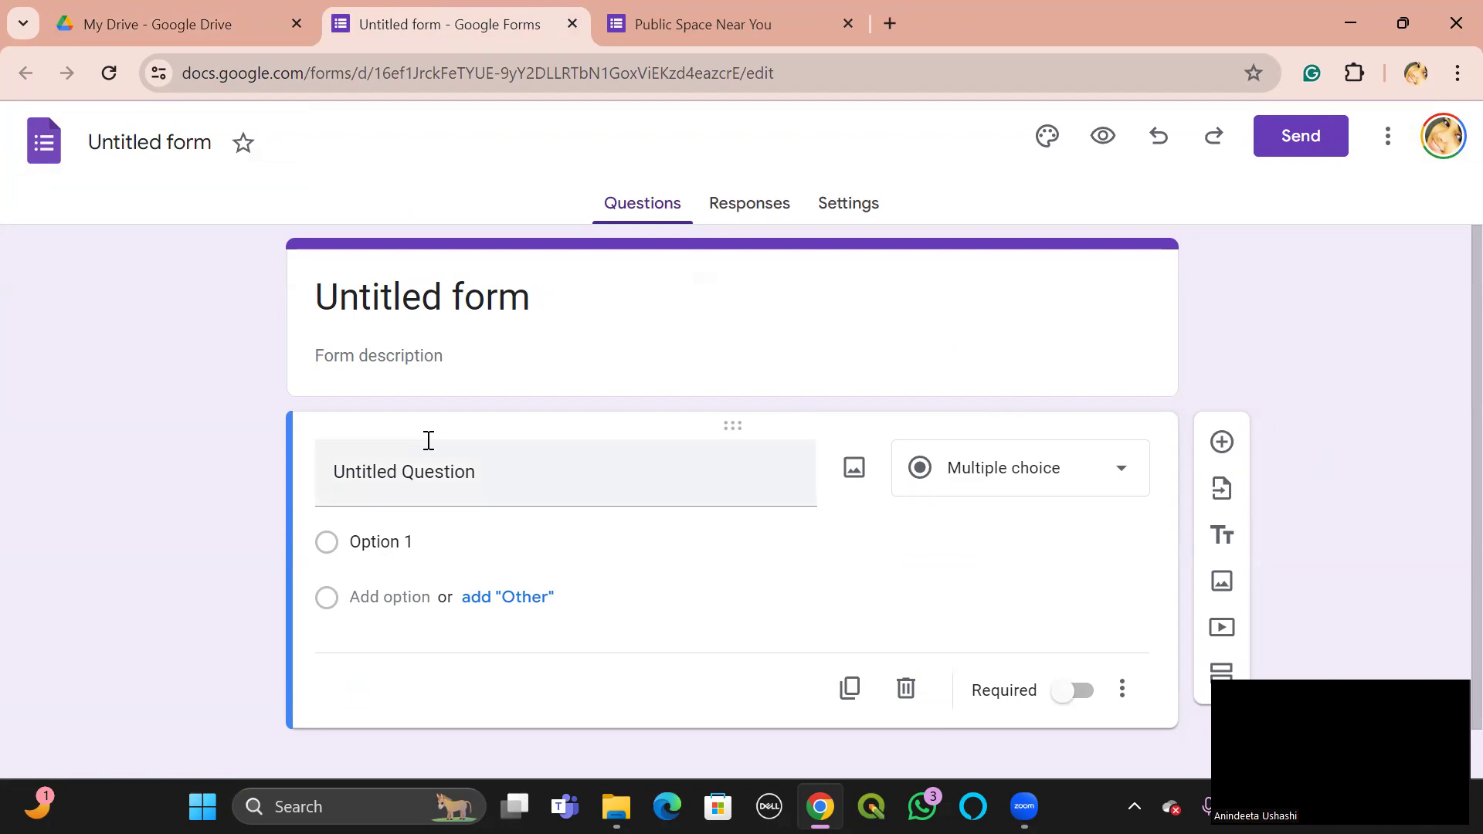
{"action": "left_click", "coordinate": [555, 296]}
{"action": "left_click_drag", "start_coordinate": [558, 296], "coordinate": [297, 291]}
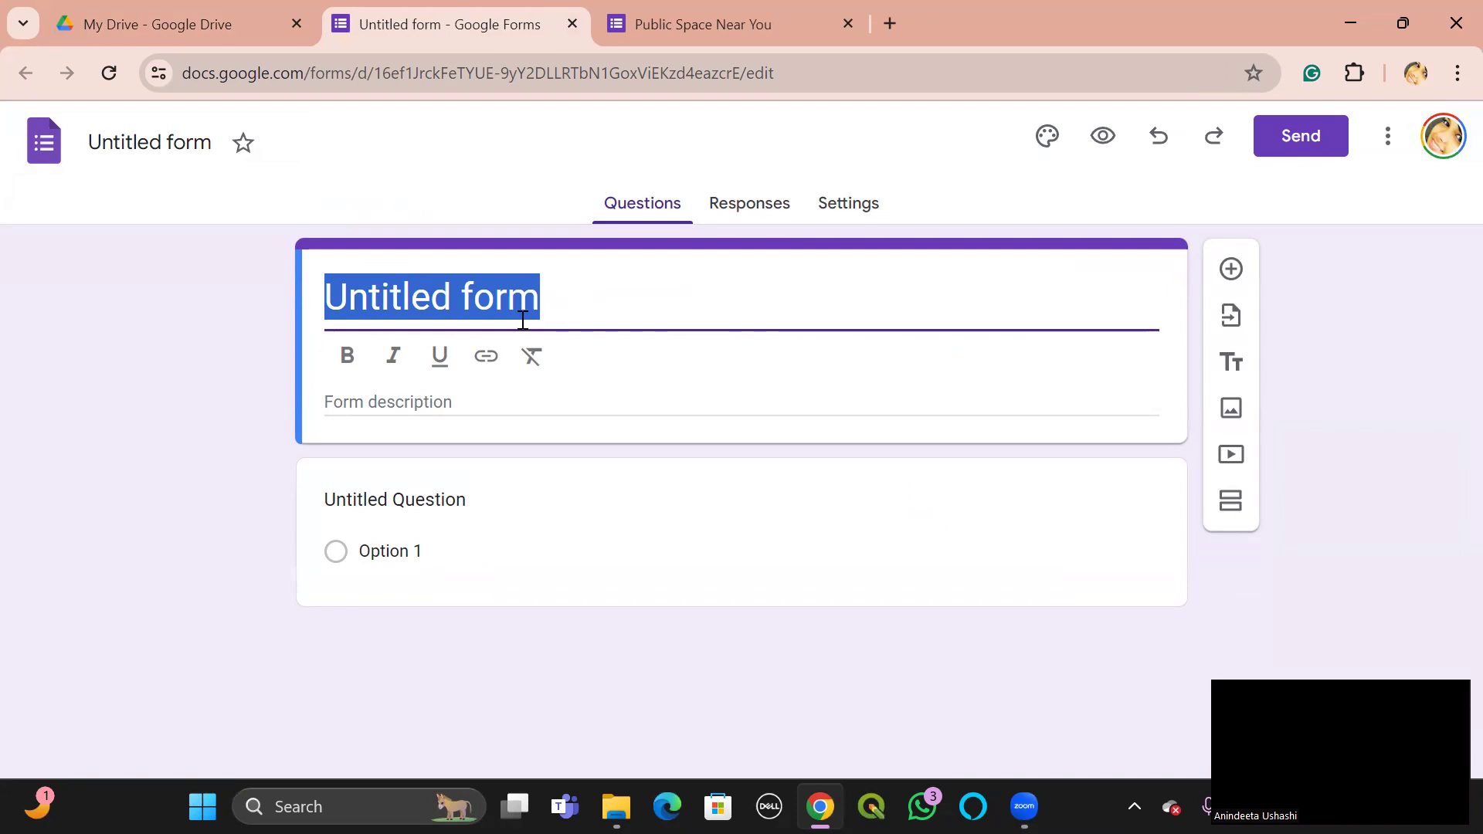
{"action": "type", "text": "Pu"}
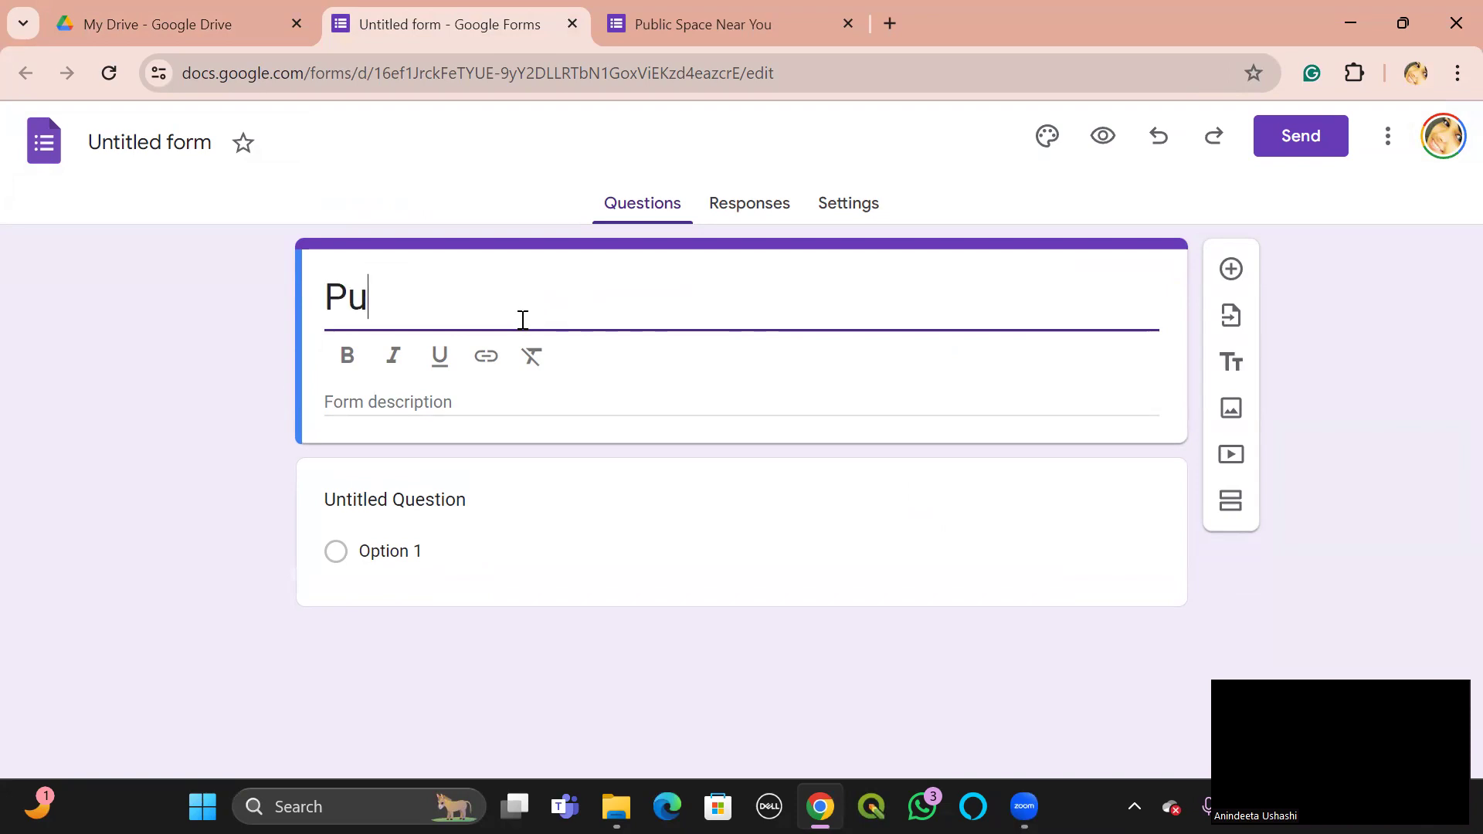
{"action": "type", "text": "blic tra"}
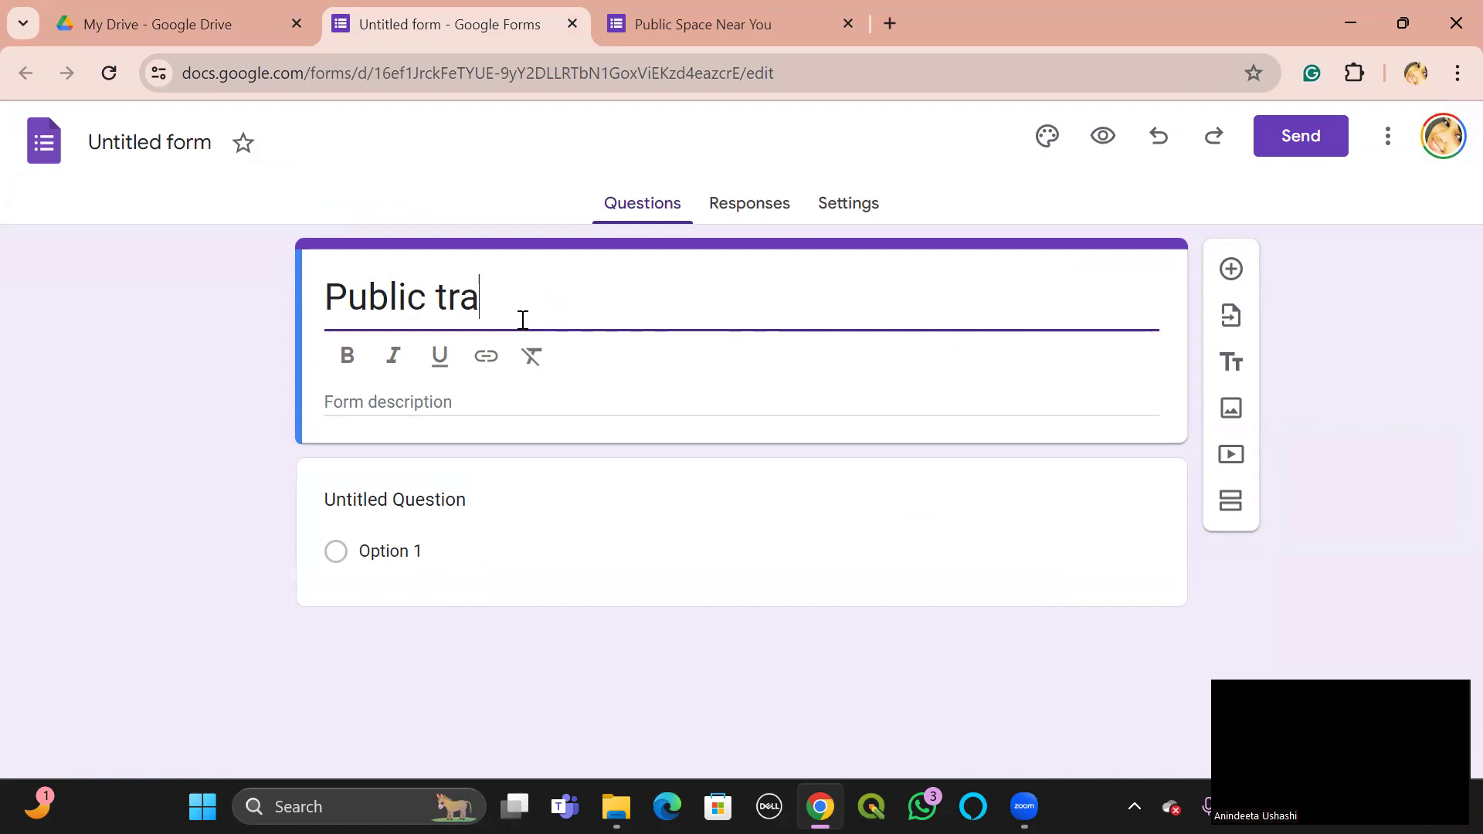
{"action": "type", "text": "nsportation"}
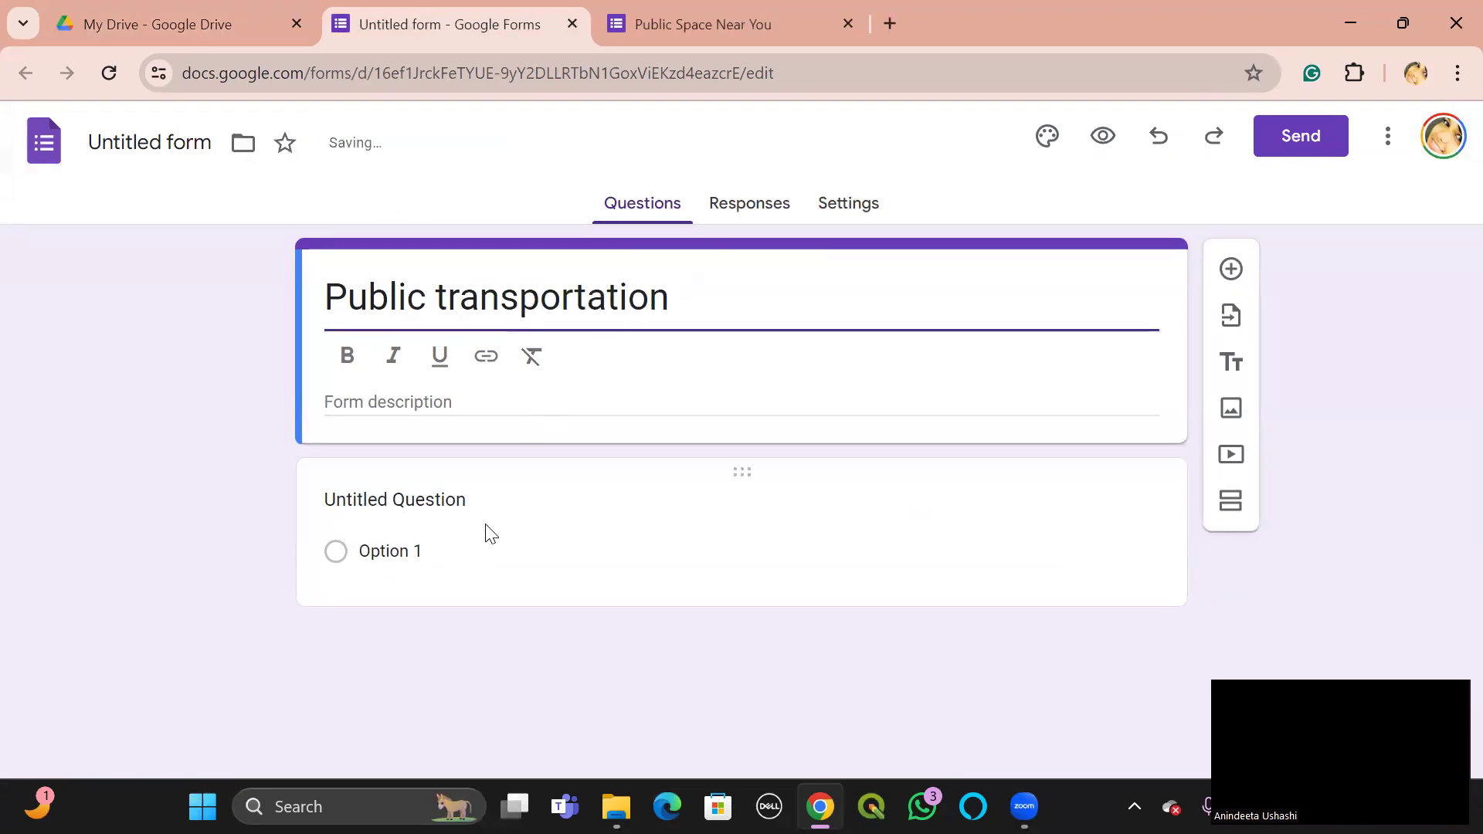
- Set the first question to "What is your name" with the Short answer type
{"action": "left_click", "coordinate": [413, 499]}
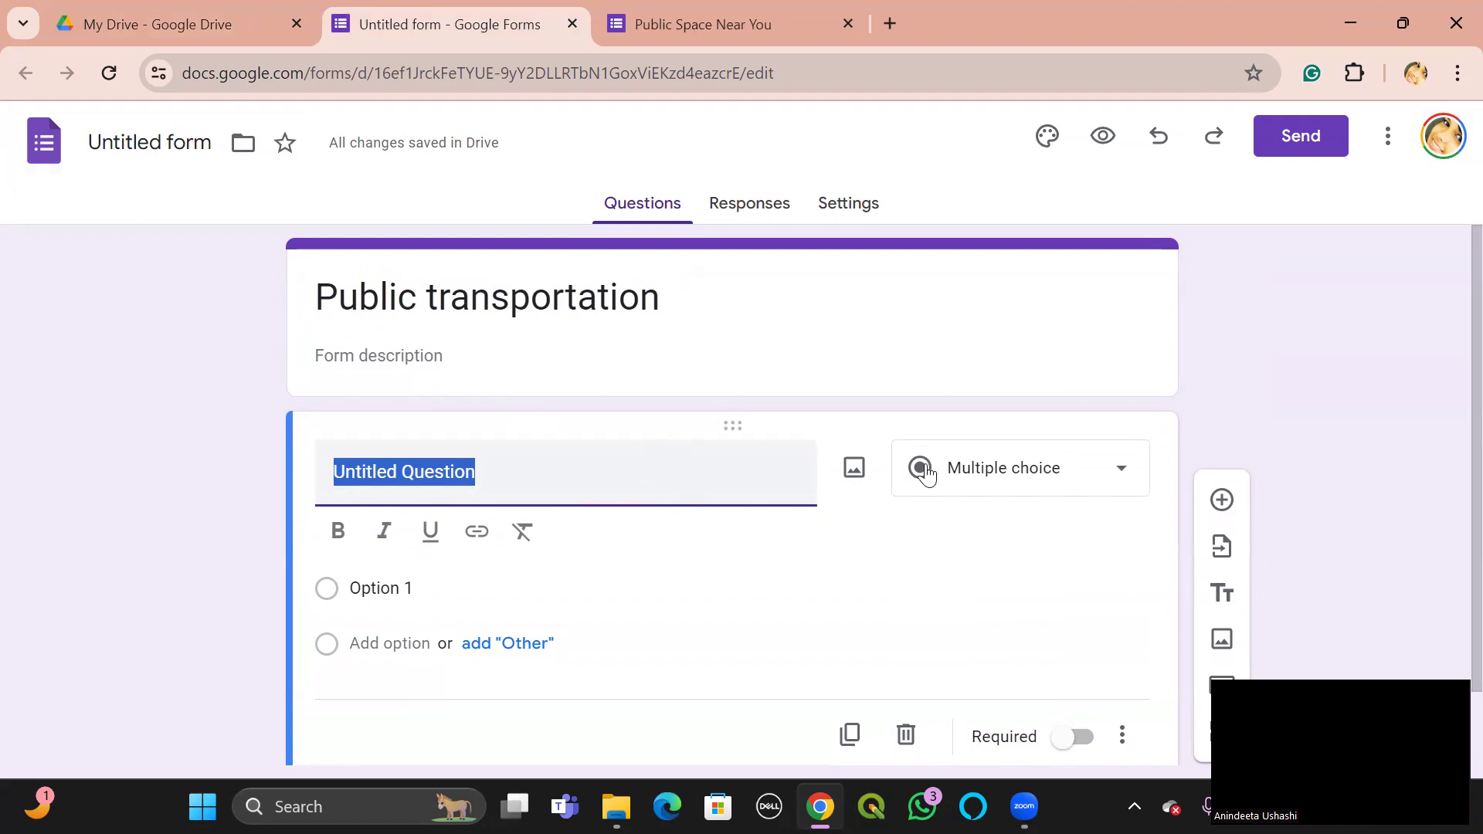
{"action": "left_click", "coordinate": [1116, 470]}
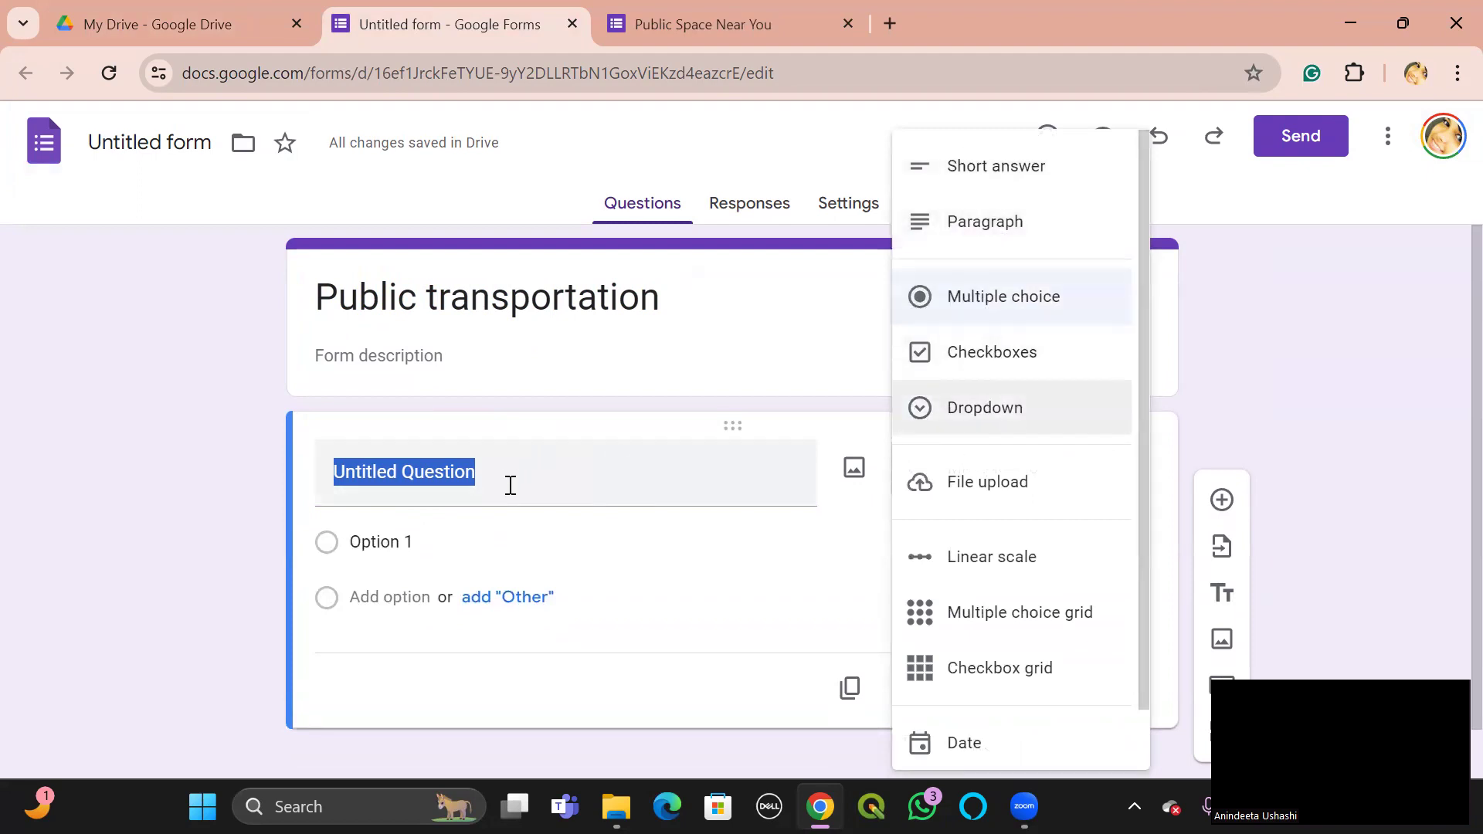
{"action": "key", "text": "Escape"}
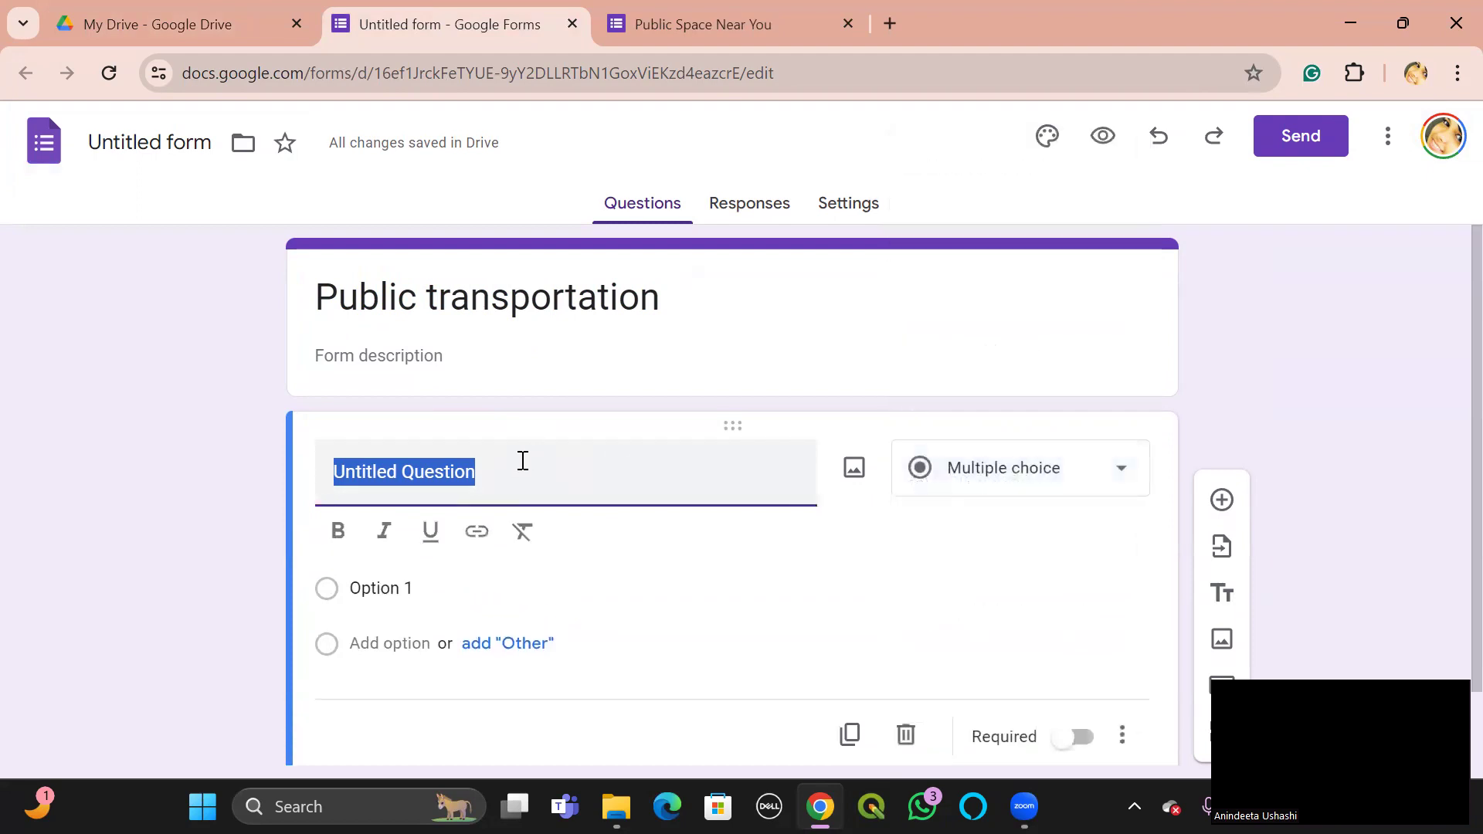
{"action": "type", "text": "What is your name"}
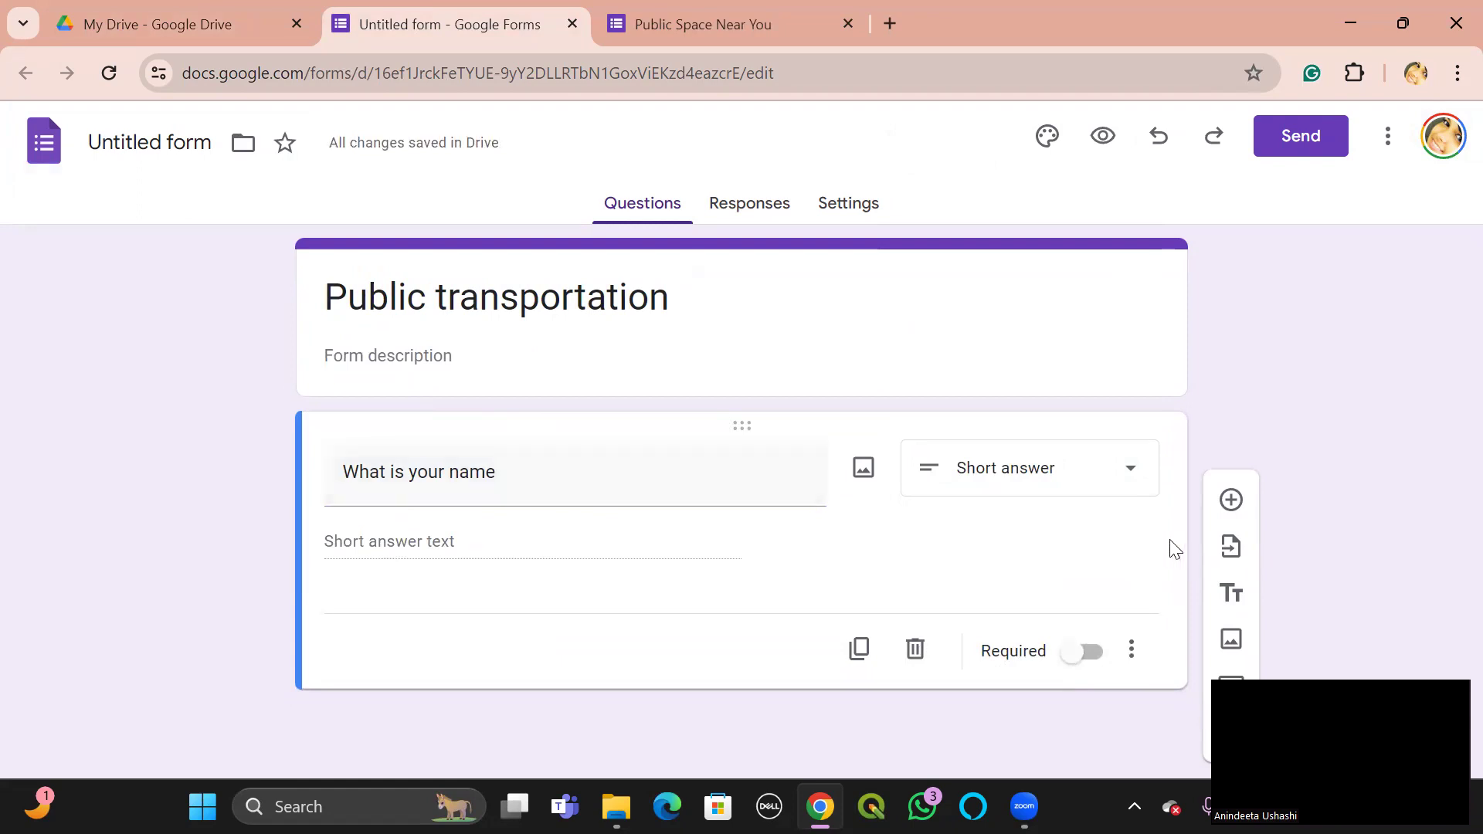
{"action": "left_click", "coordinate": [1070, 477]}
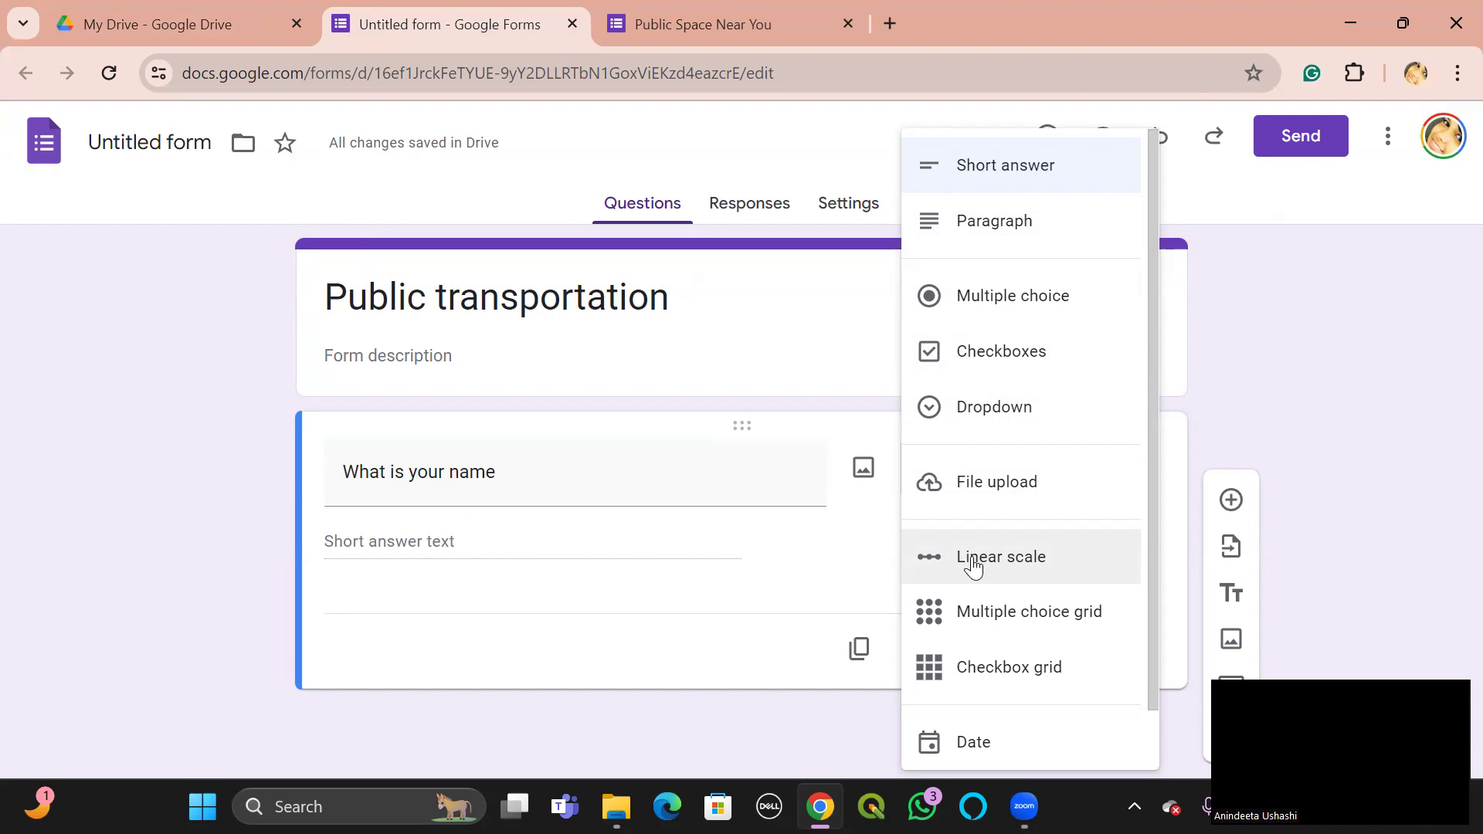
{"action": "left_click", "coordinate": [573, 645]}
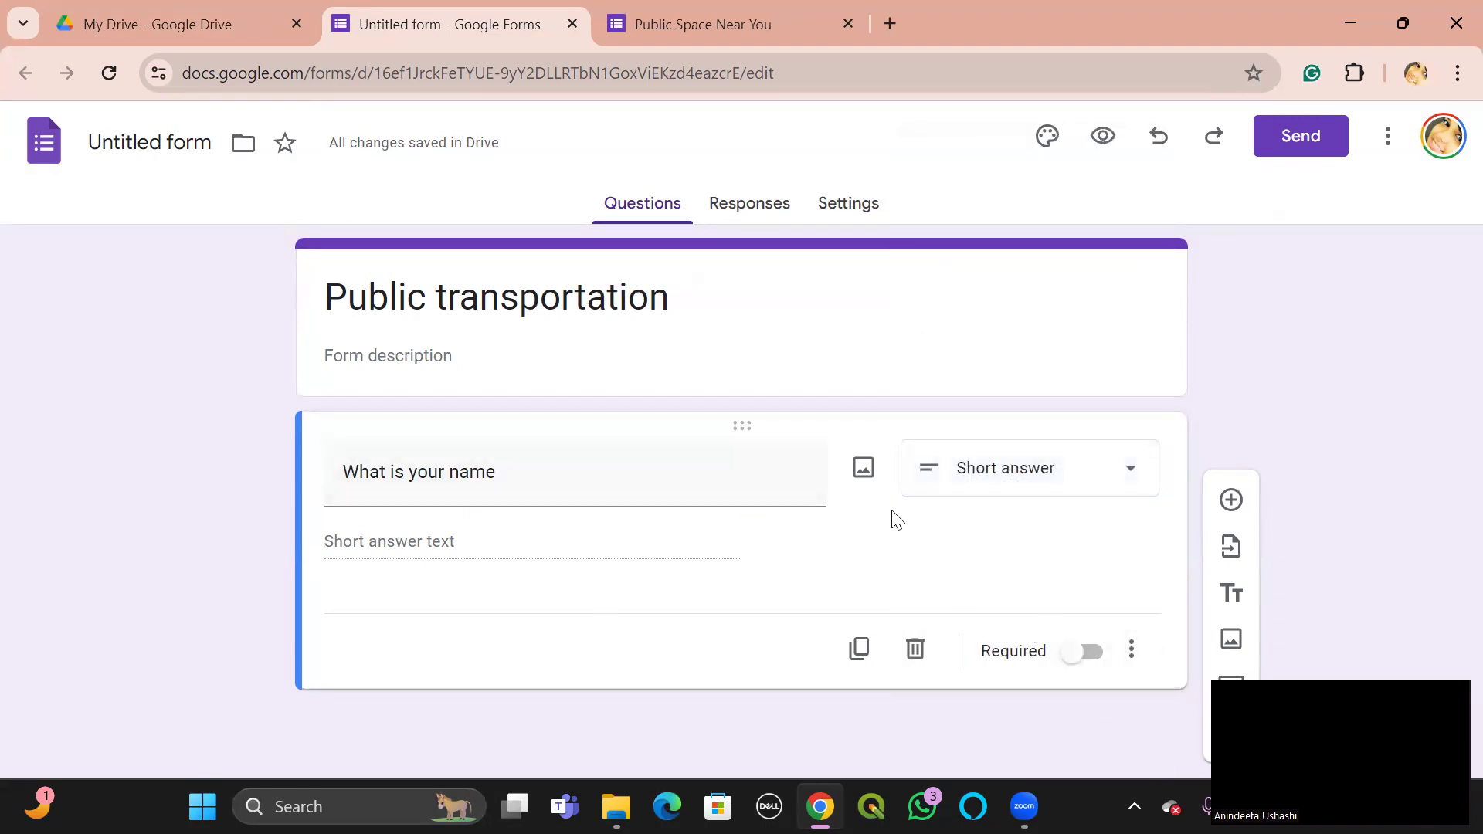
- Add a second question reading "What kind of public transportation you often use?"
{"action": "left_click", "coordinate": [1232, 502]}
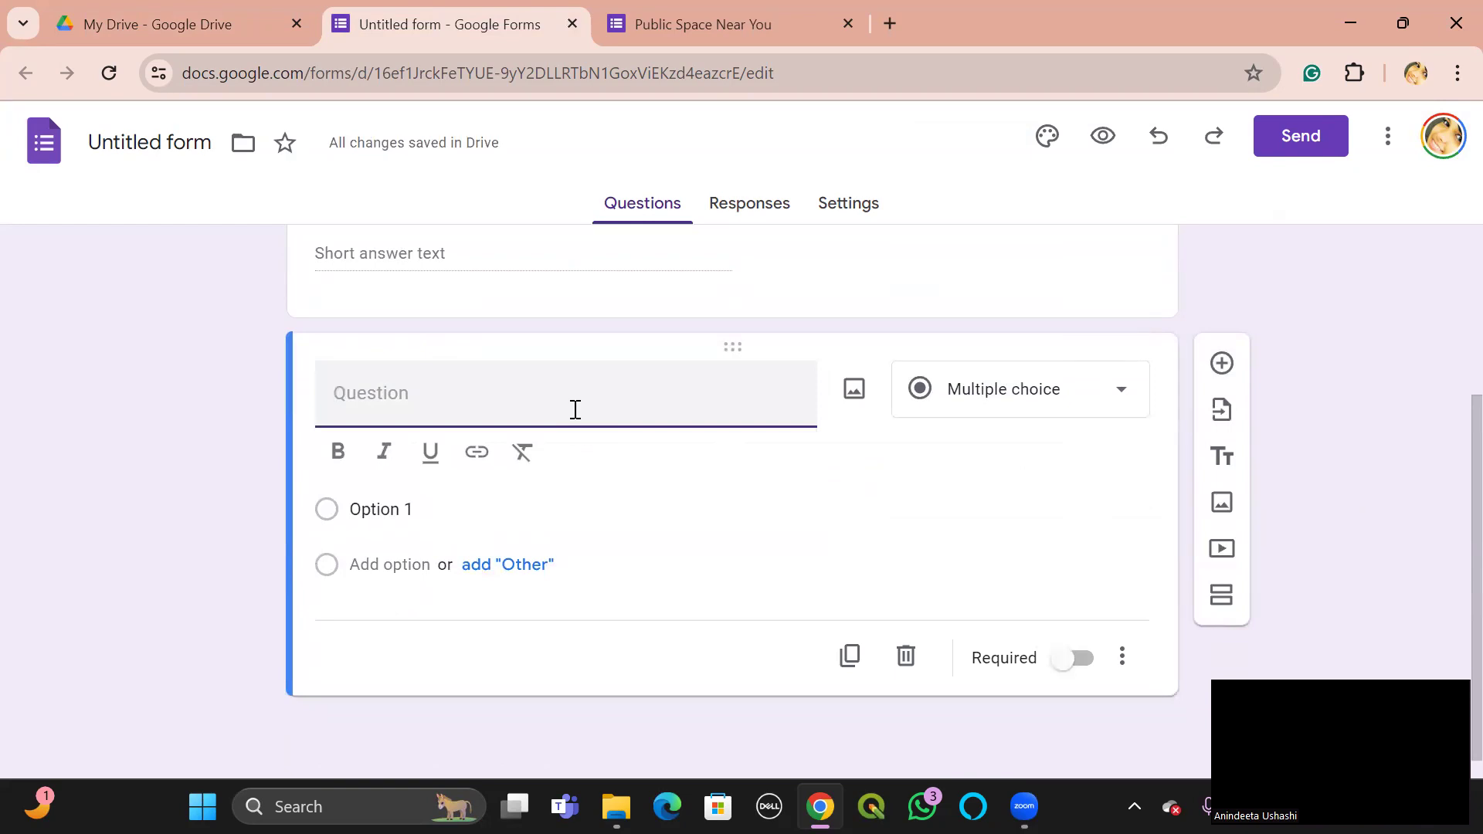
{"action": "scroll", "coordinate": [586, 511], "scroll_direction": "up", "scroll_amount": 3}
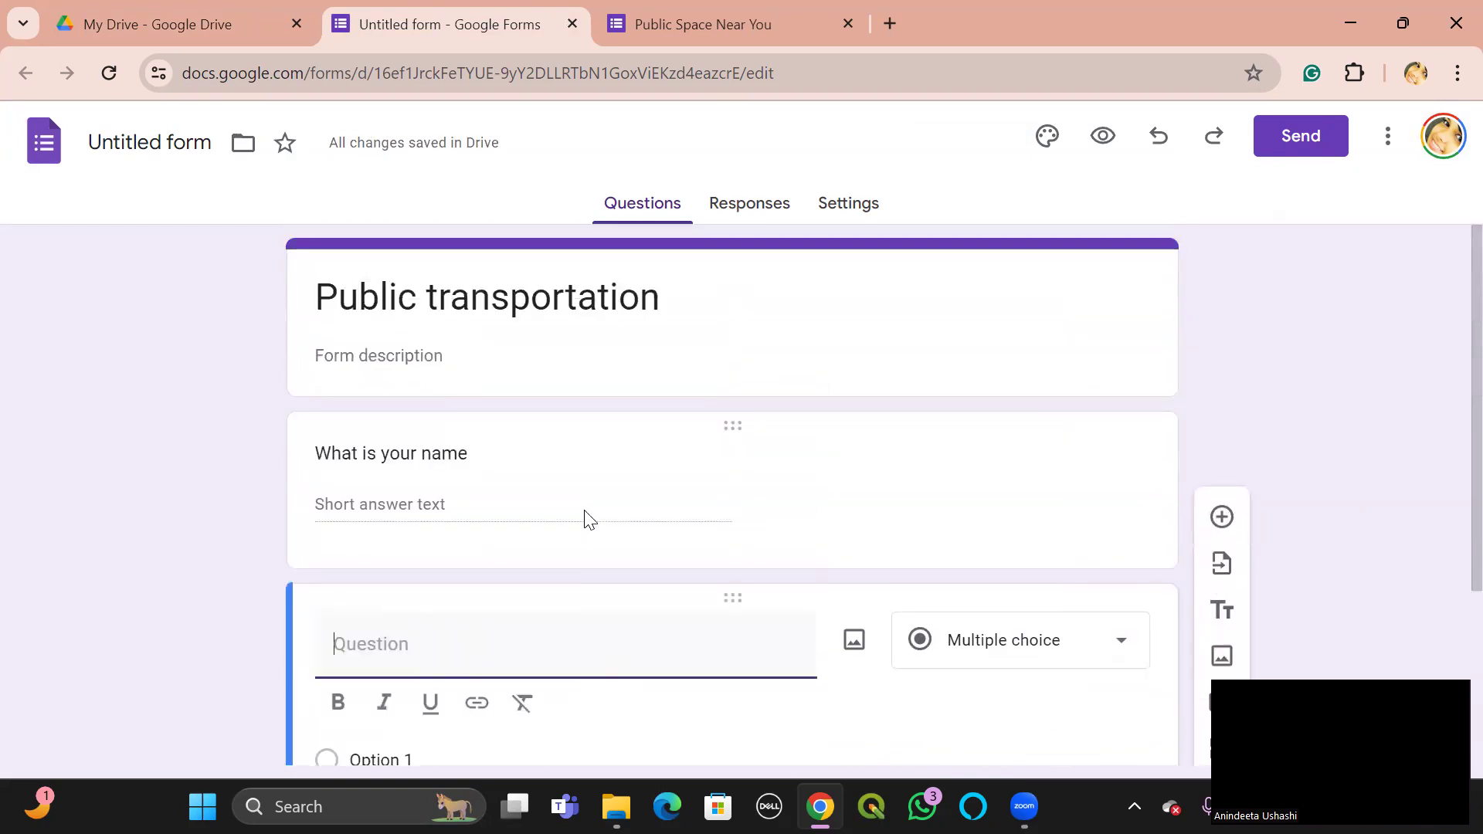
{"action": "scroll", "coordinate": [575, 357], "scroll_direction": "down", "scroll_amount": 3}
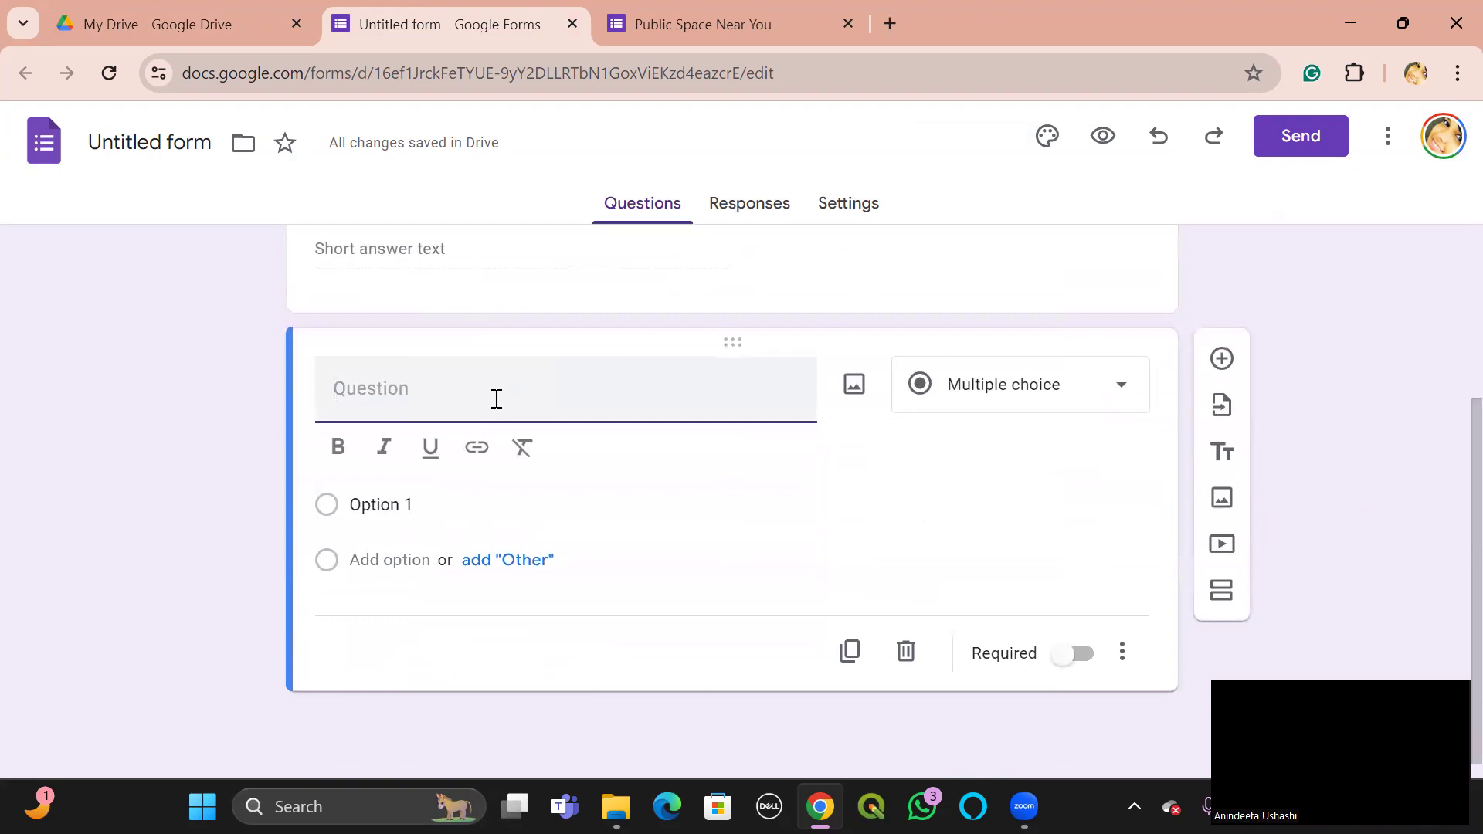
{"action": "type", "text": "WHat"}
{"action": "key", "text": "BackSpace"}
{"action": "type", "text": "hat kind of public"}
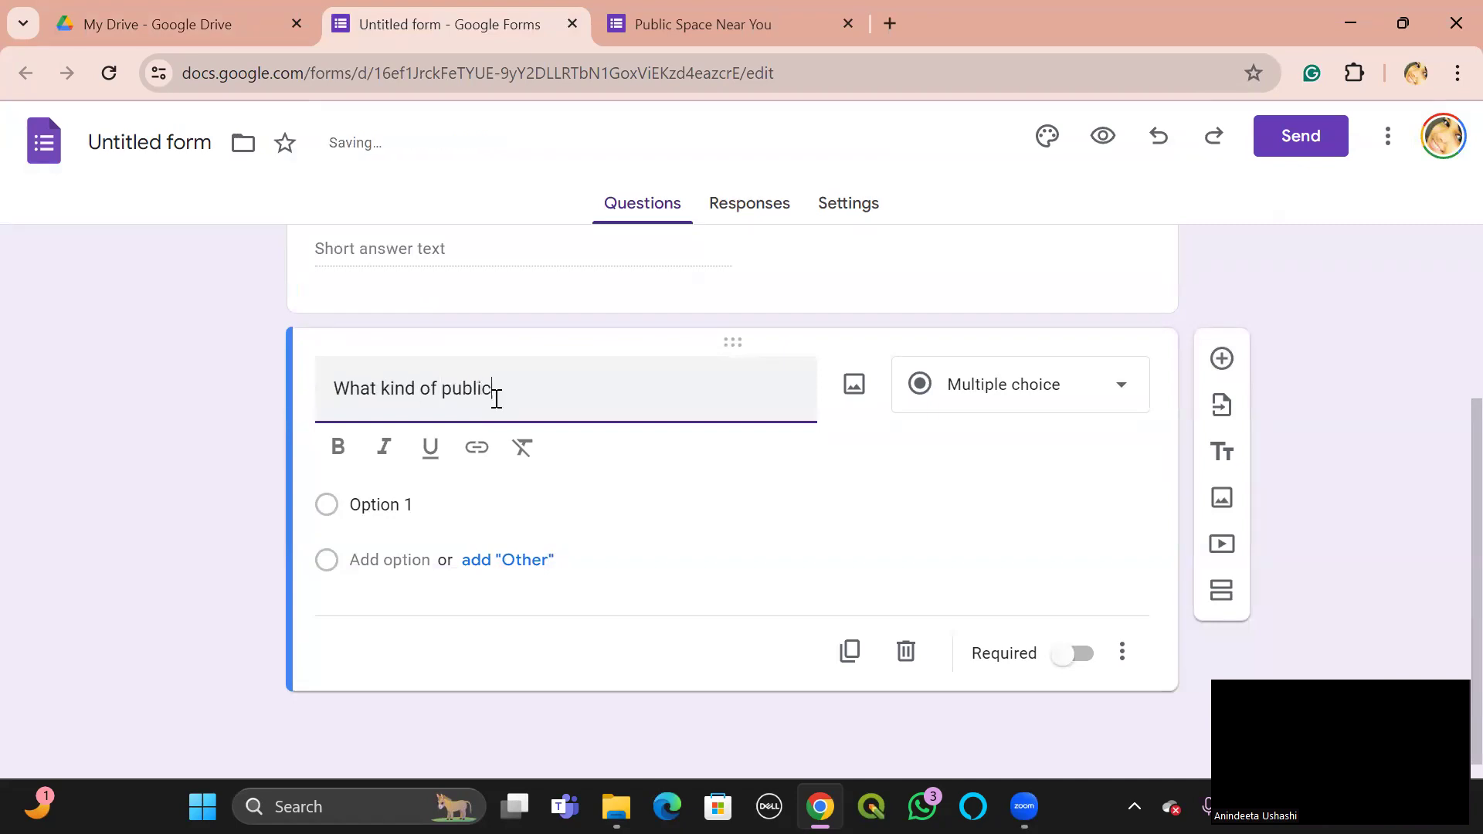
{"action": "type", "text": " transportation you often use?"}
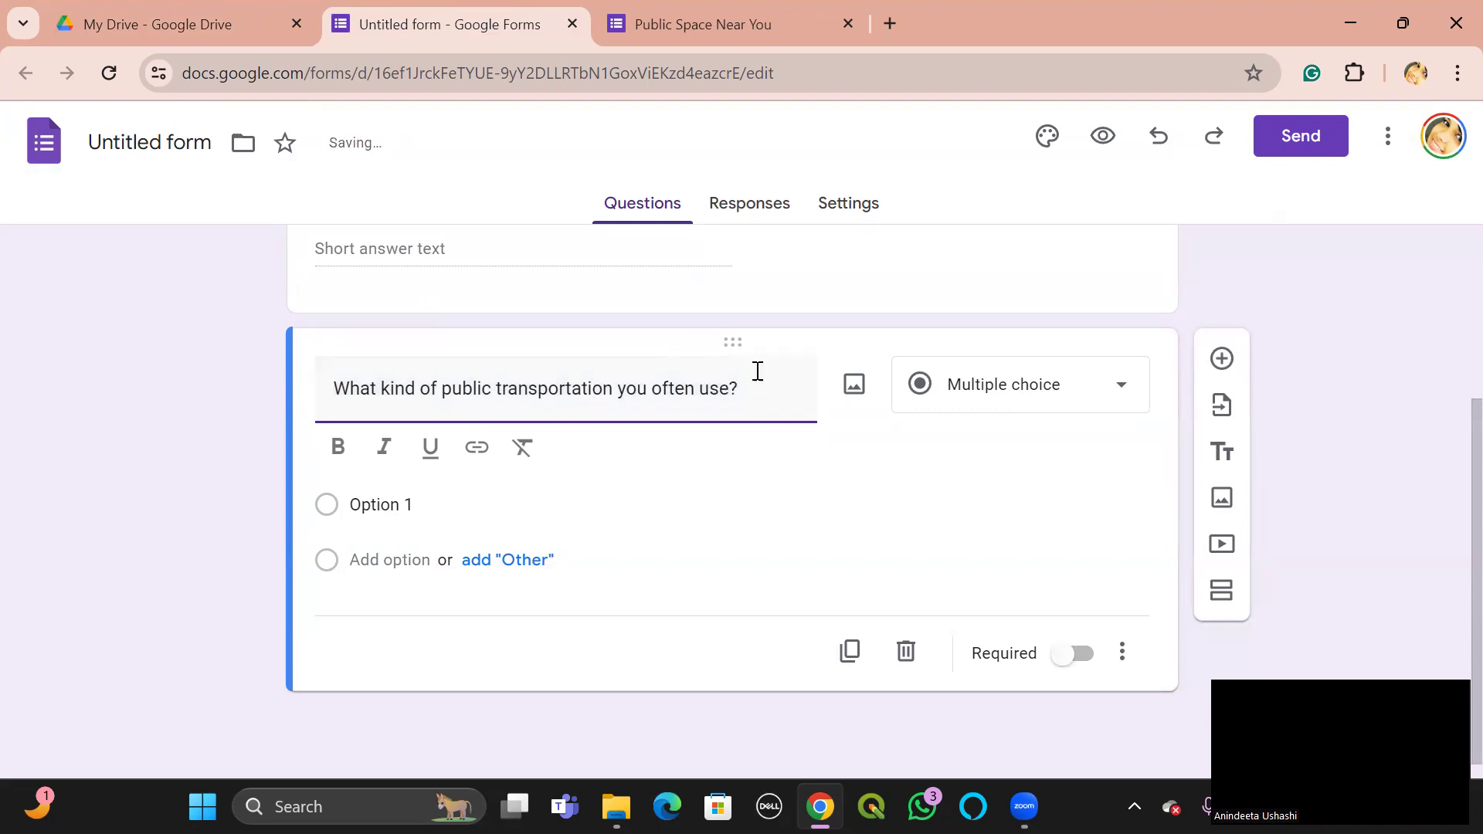
- Keep the second question as Multiple choice and give it the options Bus, Train and Other
{"action": "left_click", "coordinate": [1116, 394]}
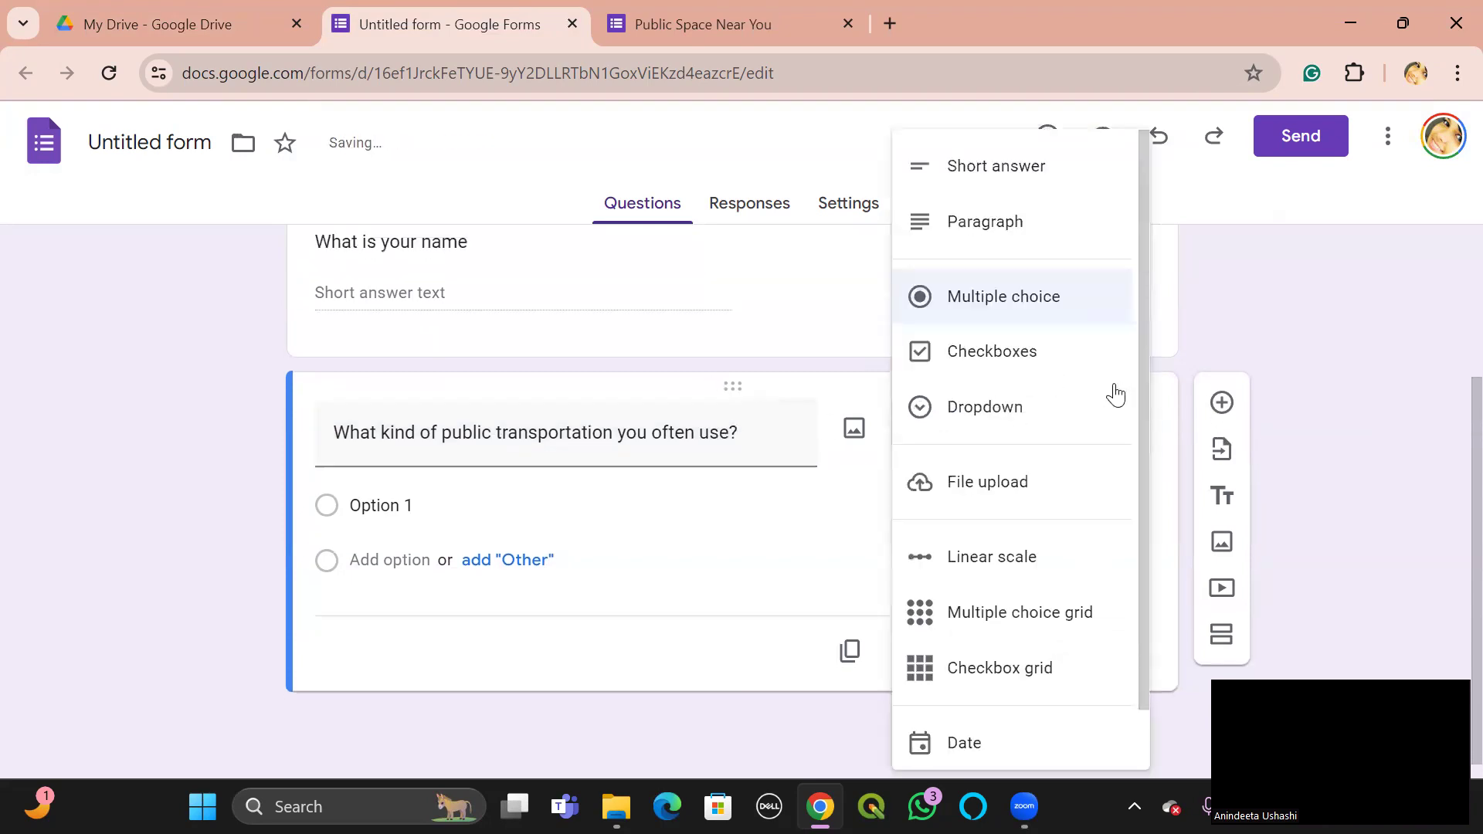
{"action": "left_click", "coordinate": [436, 504]}
{"action": "key", "text": "BackSpace"}
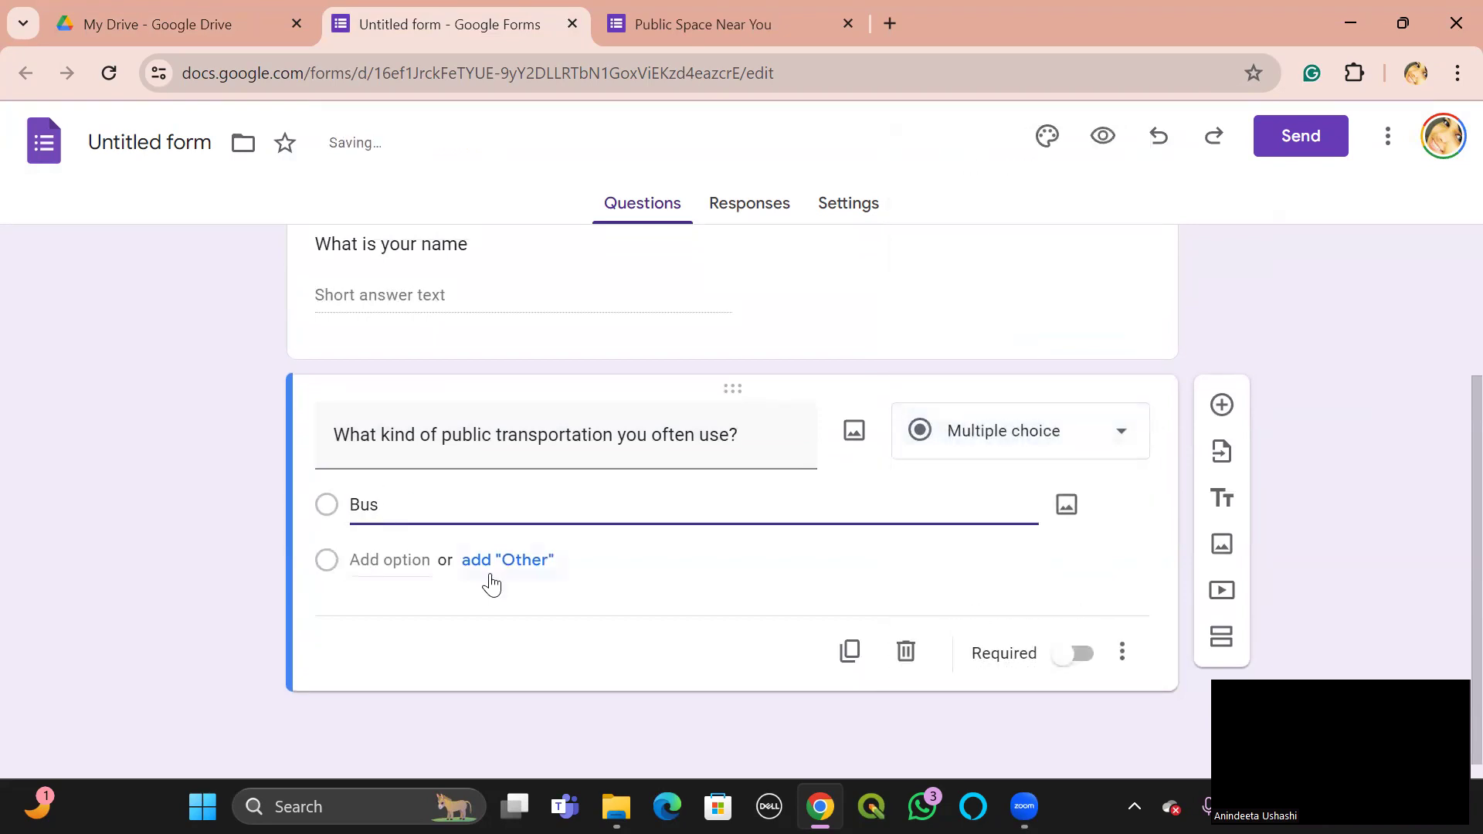
{"action": "left_click", "coordinate": [498, 562]}
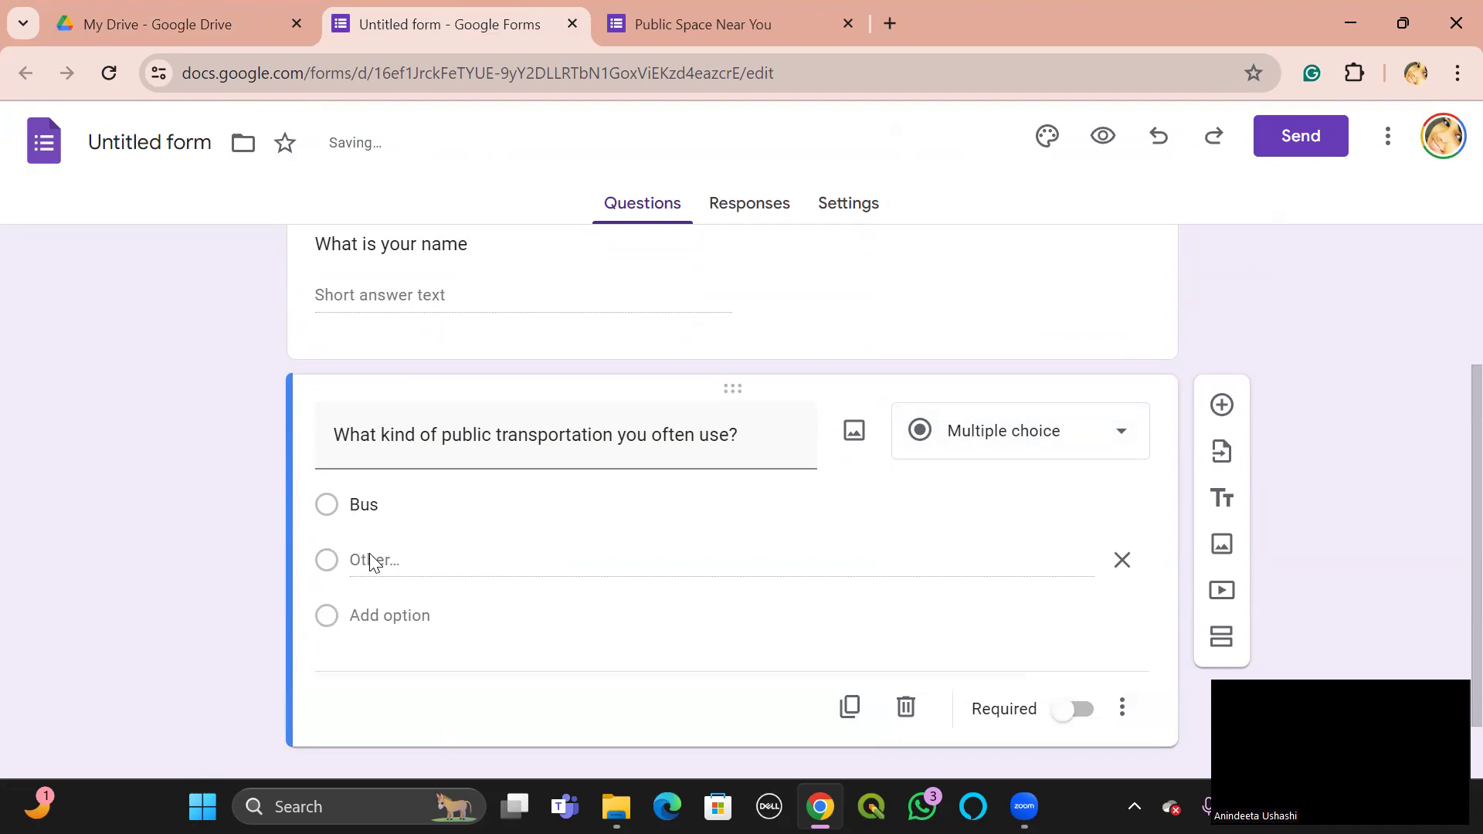
{"action": "left_click_drag", "start_coordinate": [365, 566], "coordinate": [375, 564]}
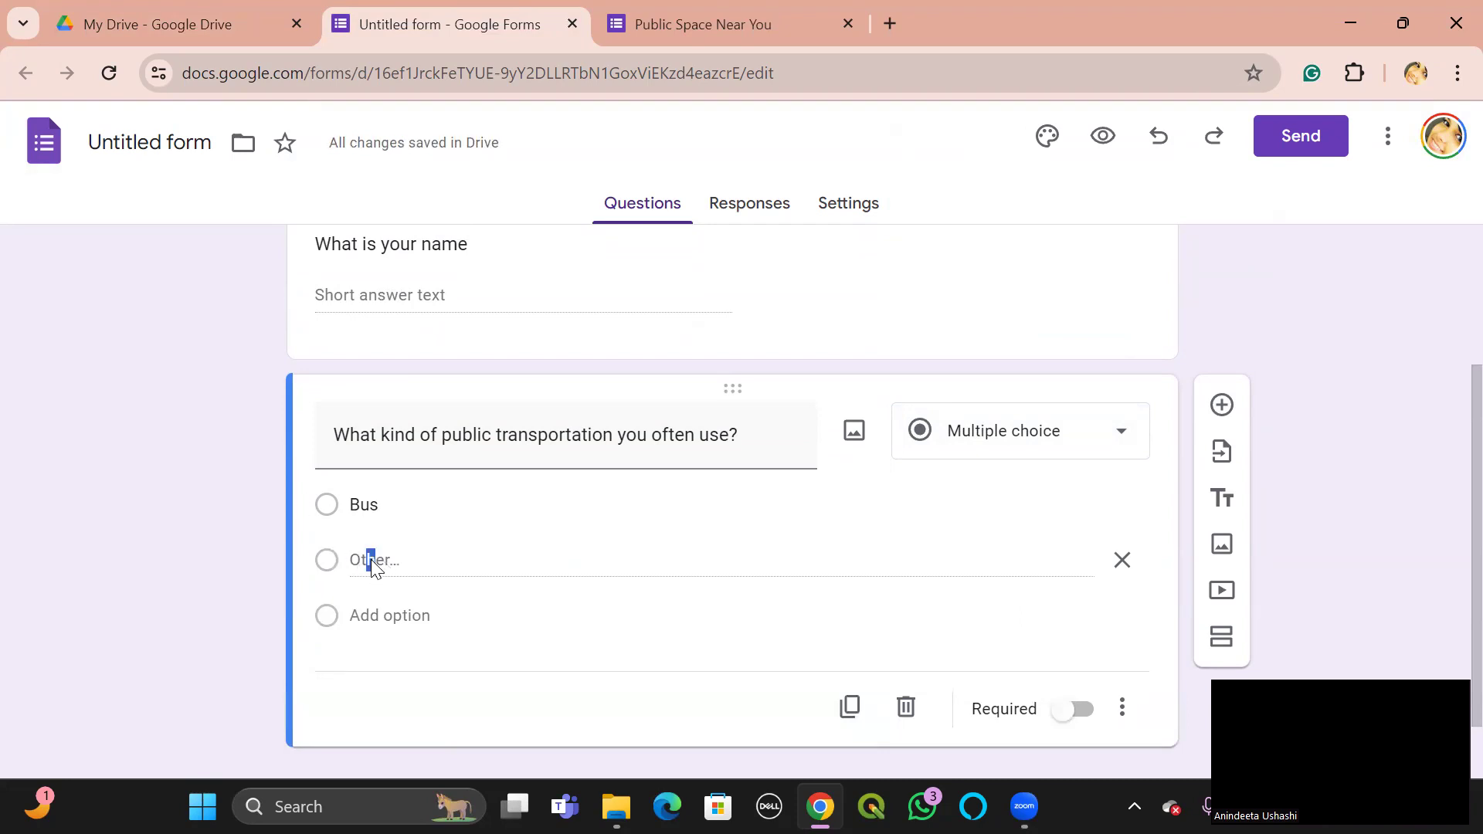
{"action": "left_click", "coordinate": [399, 564]}
{"action": "left_click", "coordinate": [391, 614]}
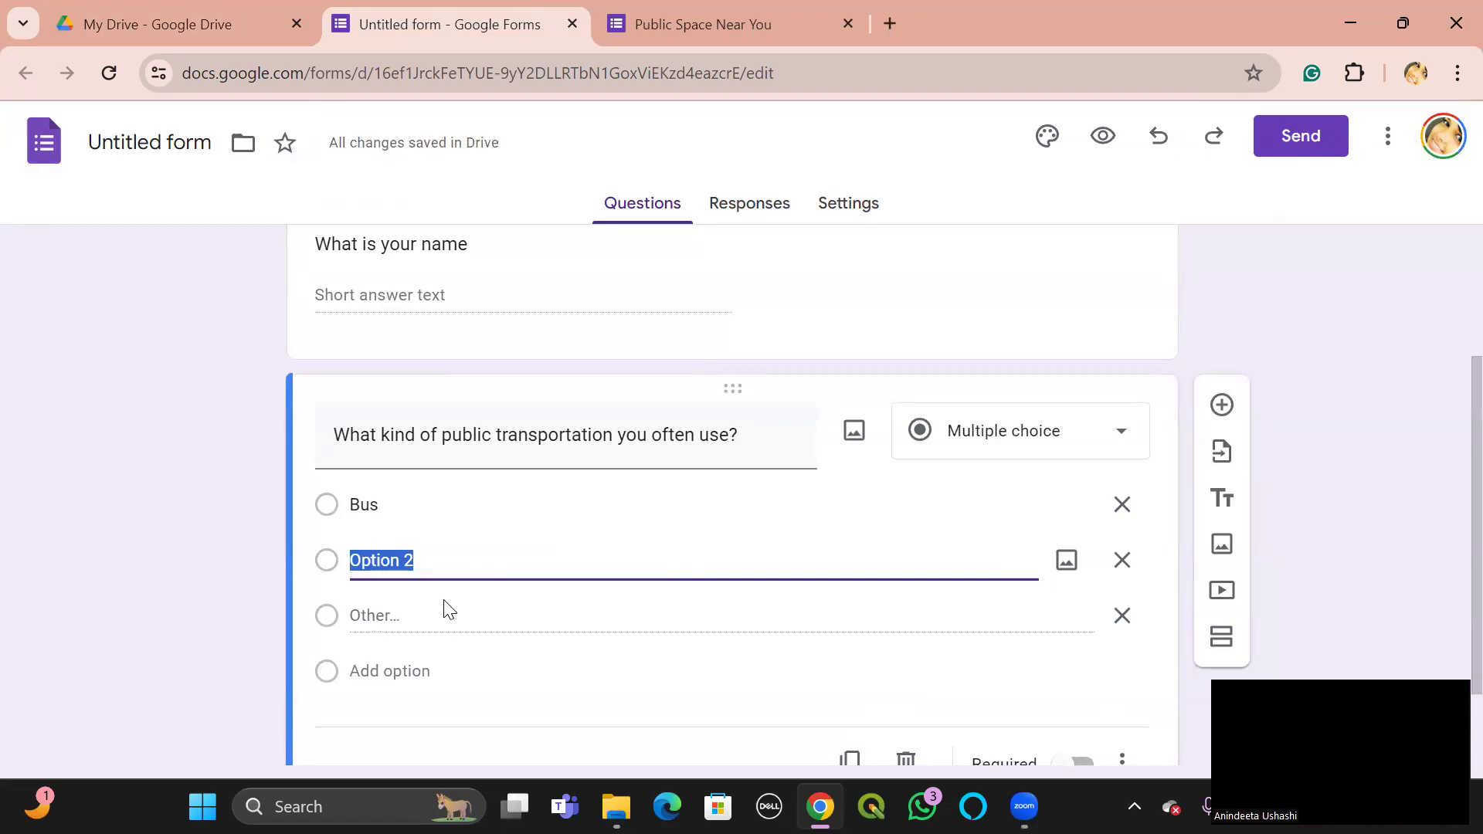
{"action": "type", "text": "Train"}
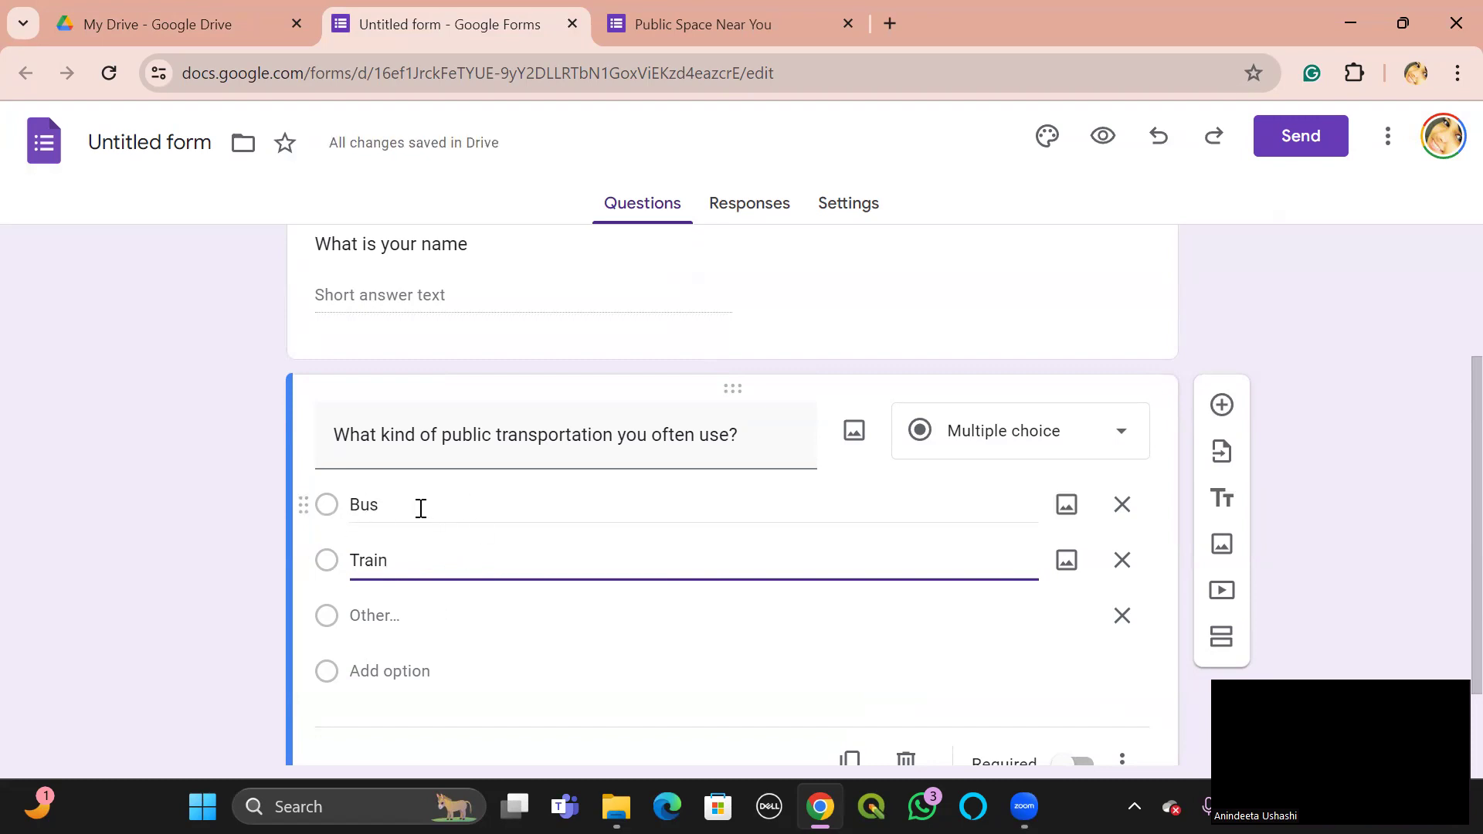
{"action": "left_click", "coordinate": [1069, 506]}
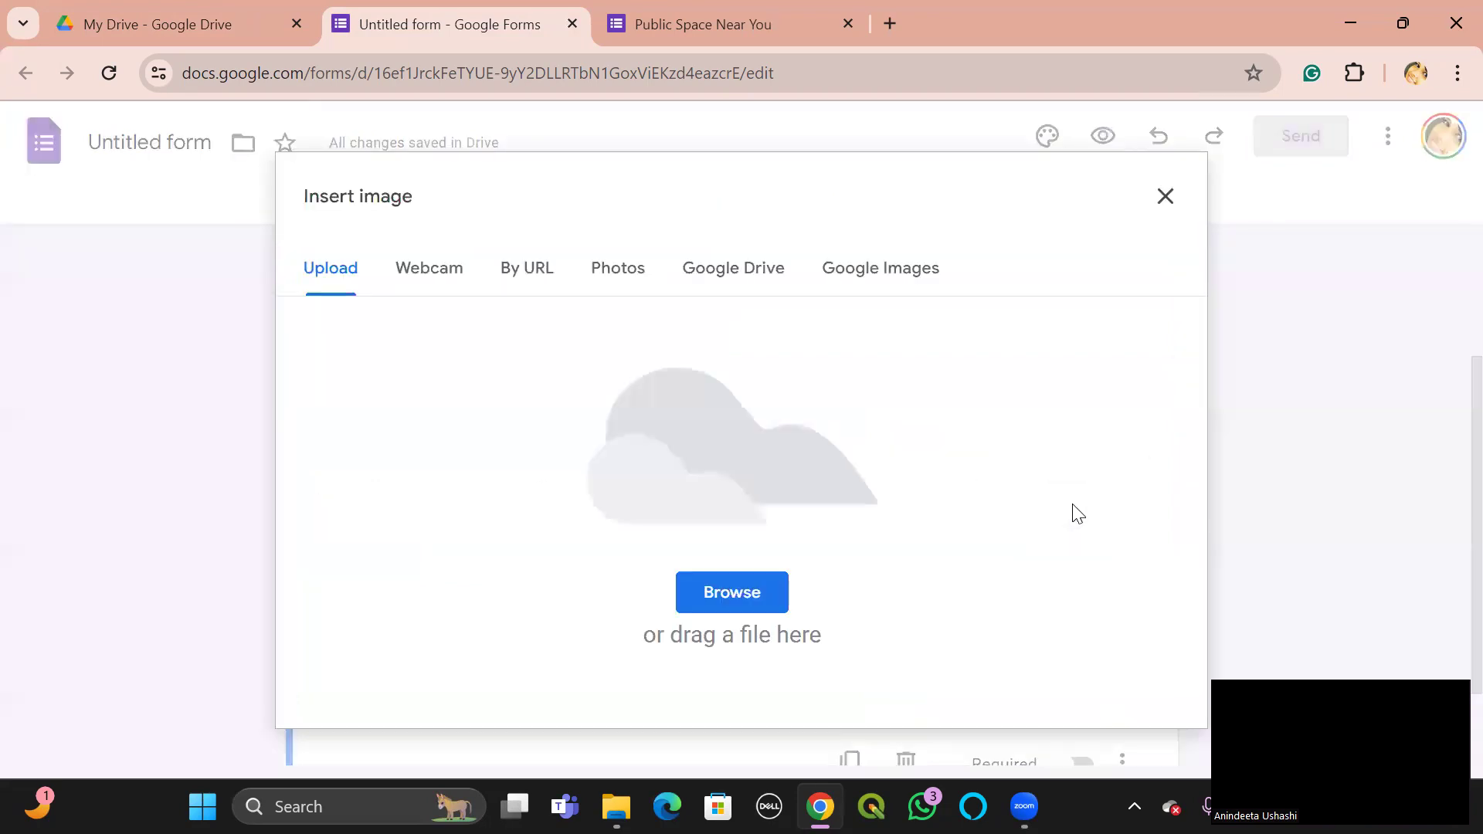
{"action": "left_click", "coordinate": [1164, 197]}
{"action": "scroll", "coordinate": [889, 479], "scroll_direction": "up", "scroll_amount": 4}
{"action": "scroll", "coordinate": [899, 471], "scroll_direction": "down", "scroll_amount": 4}
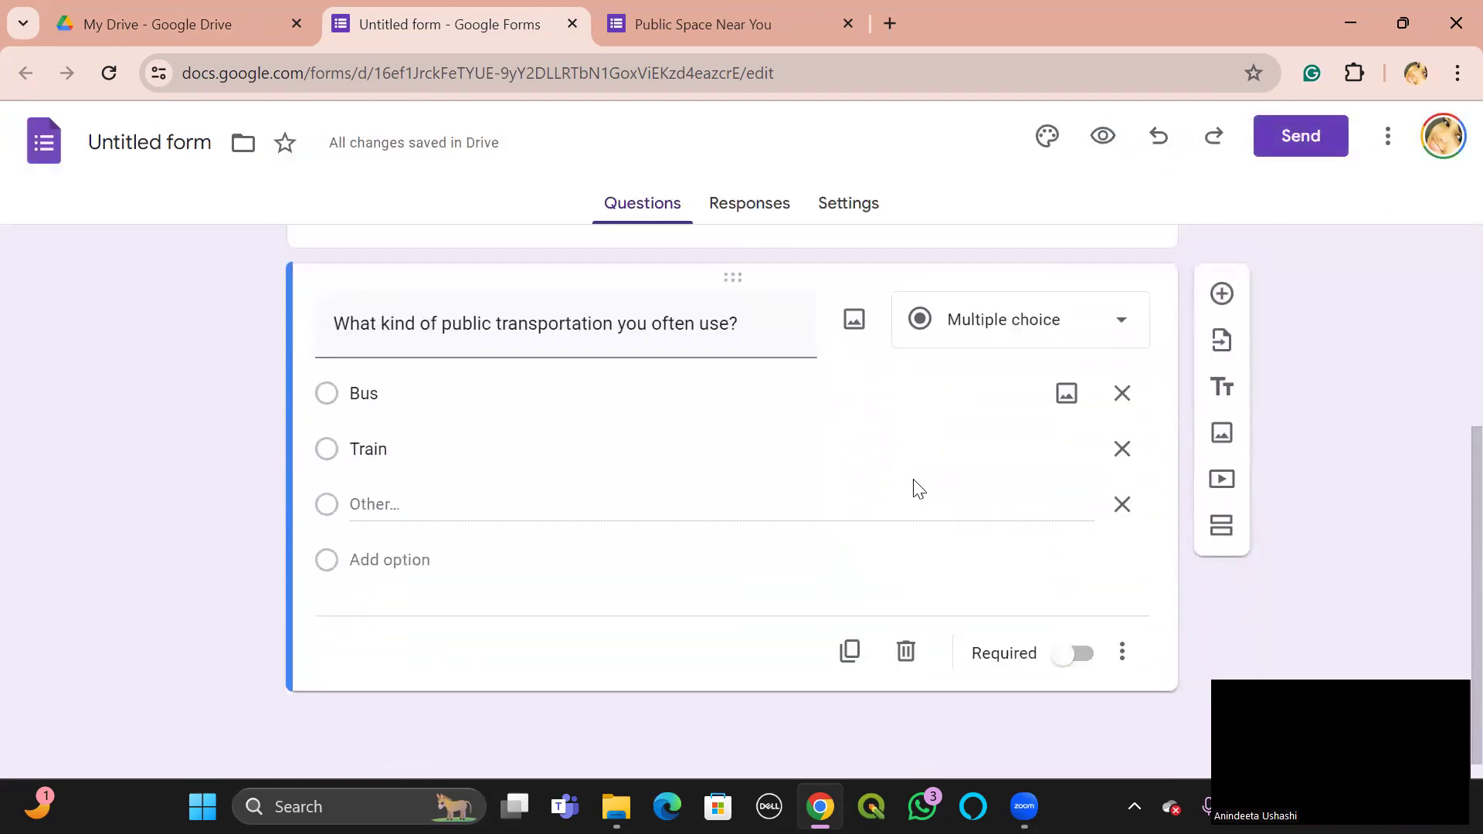
- Try the Required setting on the public transportation question, leaving it switched off
{"action": "left_click", "coordinate": [1066, 668]}
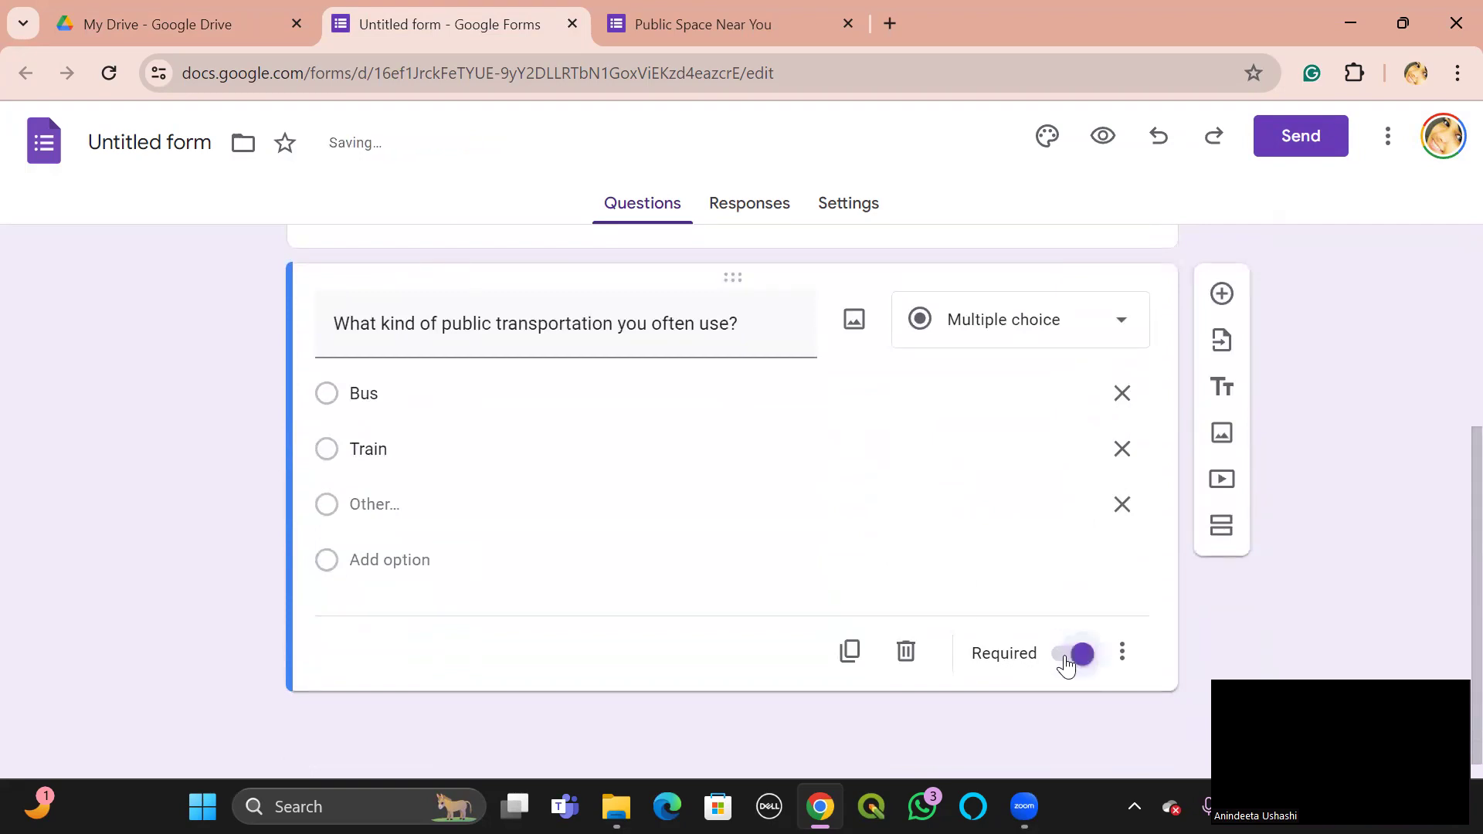
{"action": "left_click", "coordinate": [1080, 664]}
{"action": "left_click", "coordinate": [1082, 660]}
{"action": "left_click", "coordinate": [1079, 656]}
- Preview the Public transportation form as respondents see it, and view its responses back in the editor
{"action": "scroll", "coordinate": [1064, 664], "scroll_direction": "up", "scroll_amount": 4}
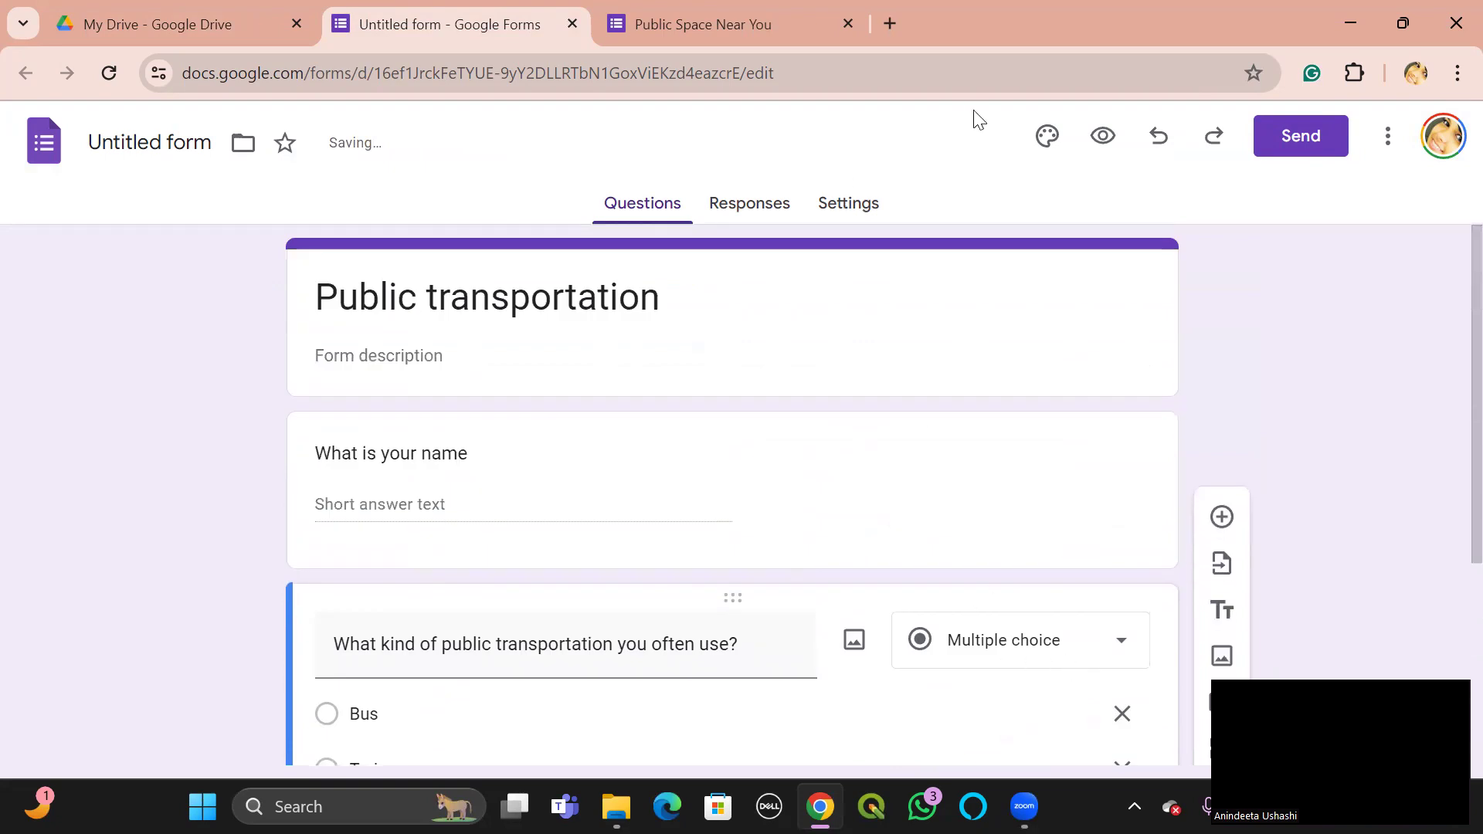
{"action": "left_click", "coordinate": [1105, 138]}
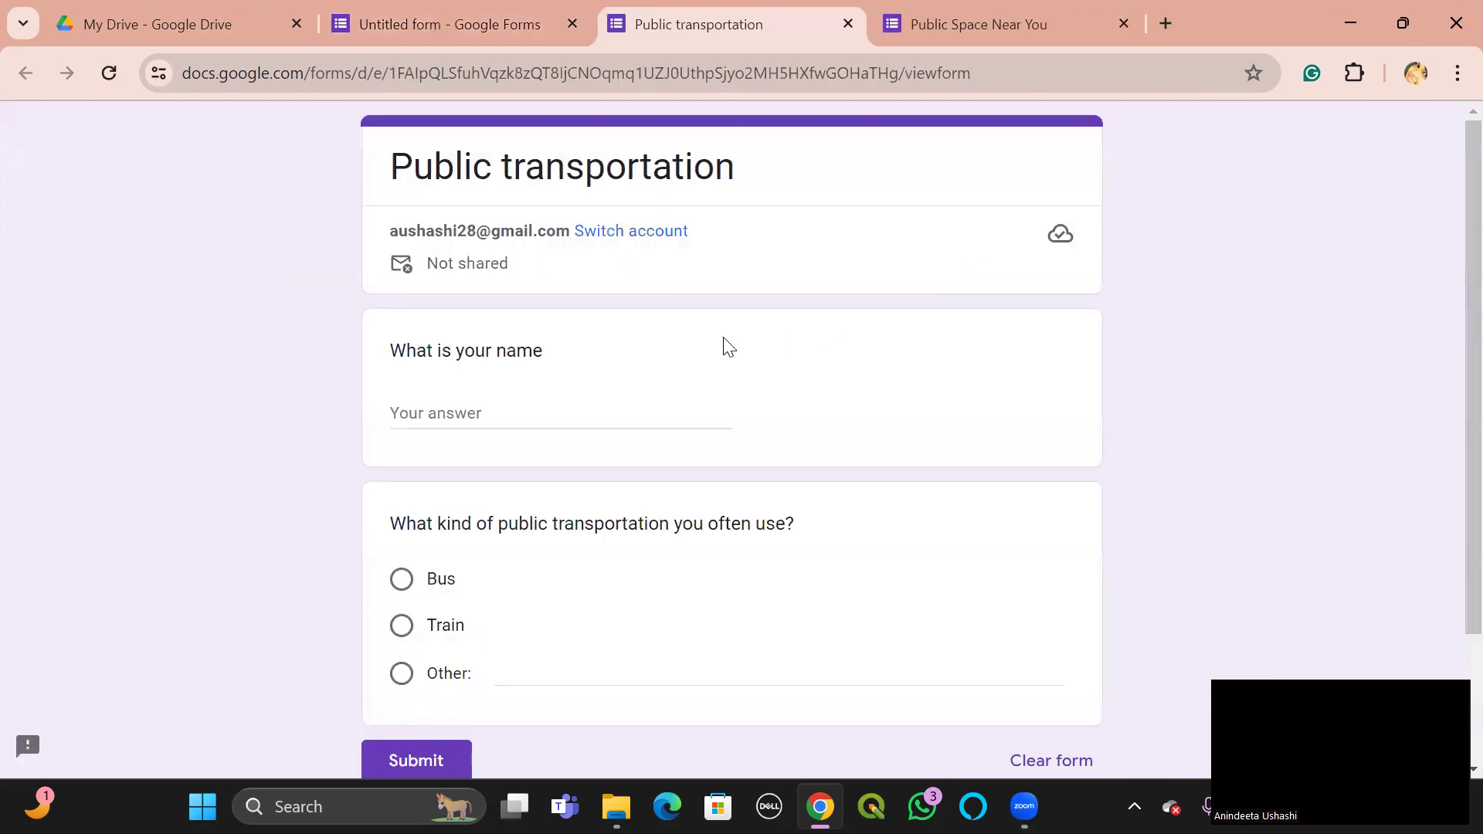
{"action": "scroll", "coordinate": [595, 293], "scroll_direction": "down", "scroll_amount": 2}
{"action": "scroll", "coordinate": [602, 326], "scroll_direction": "up", "scroll_amount": 2}
{"action": "scroll", "coordinate": [614, 309], "scroll_direction": "down", "scroll_amount": 2}
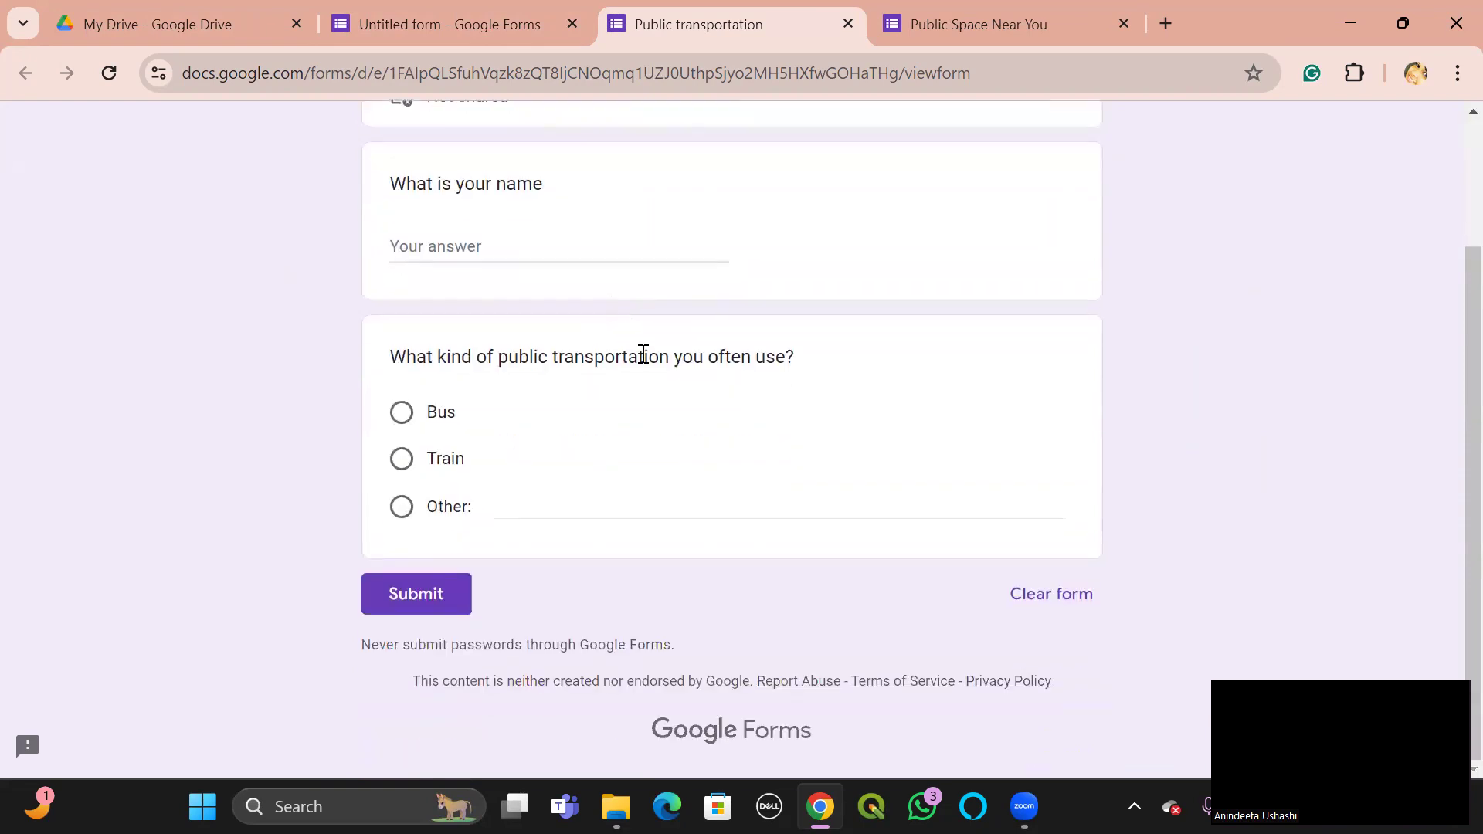
{"action": "left_click", "coordinate": [431, 31]}
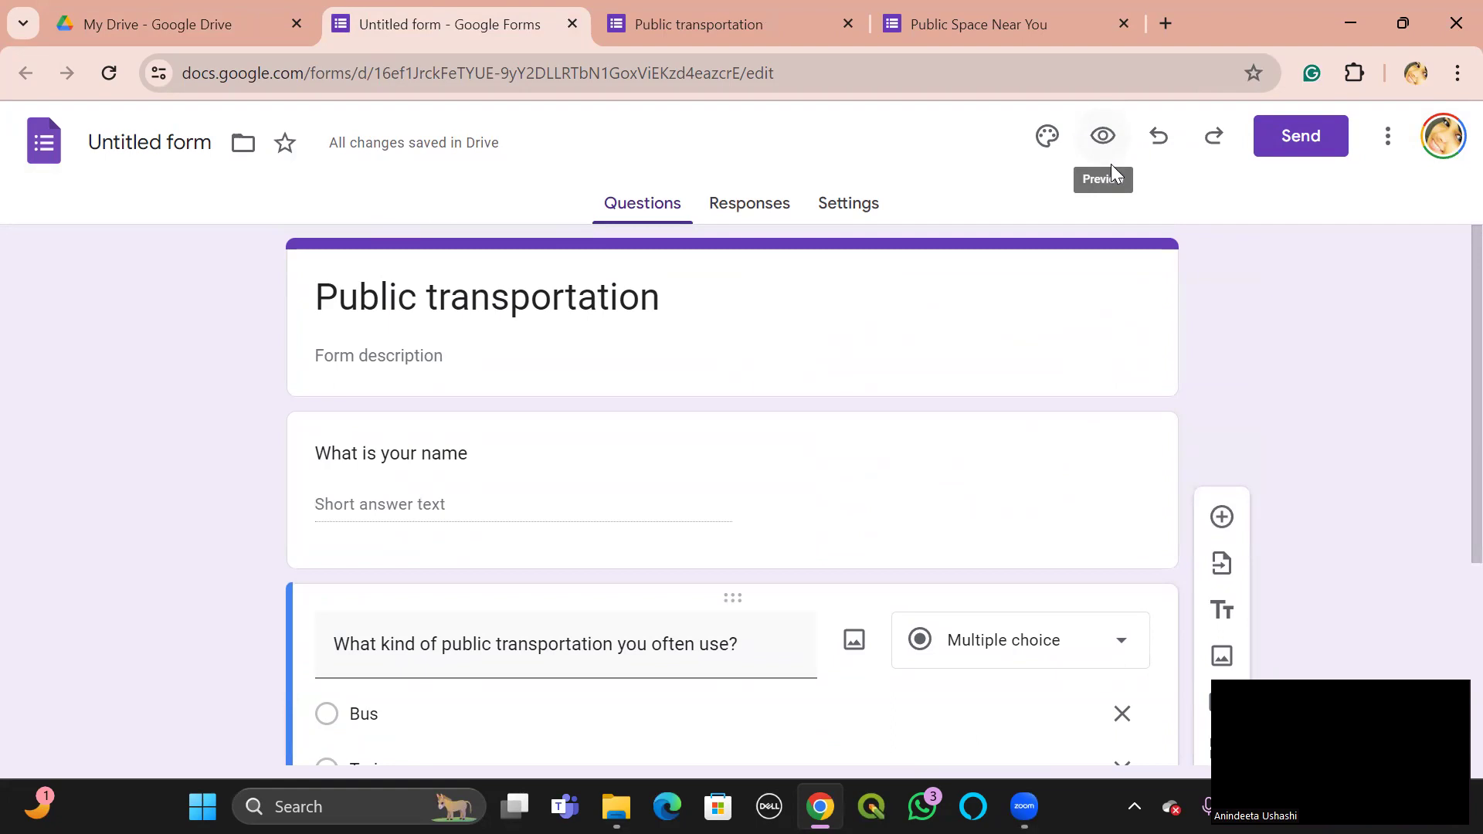
{"action": "left_click", "coordinate": [732, 217]}
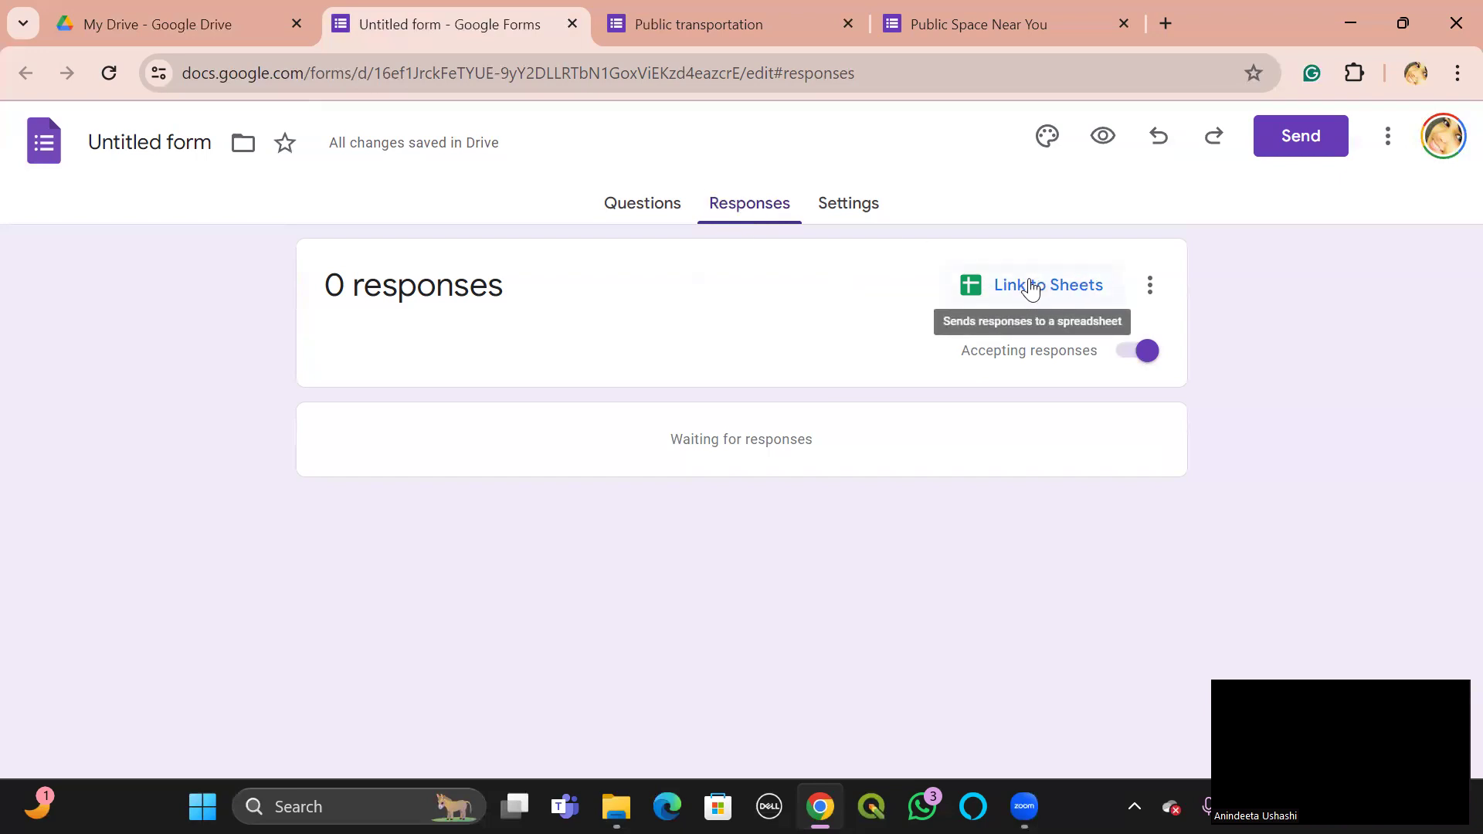
- Examine the example survey Public Space Near You from its name and city questions through to the satisfaction scale and submission option
{"action": "left_click", "coordinate": [1083, 33]}
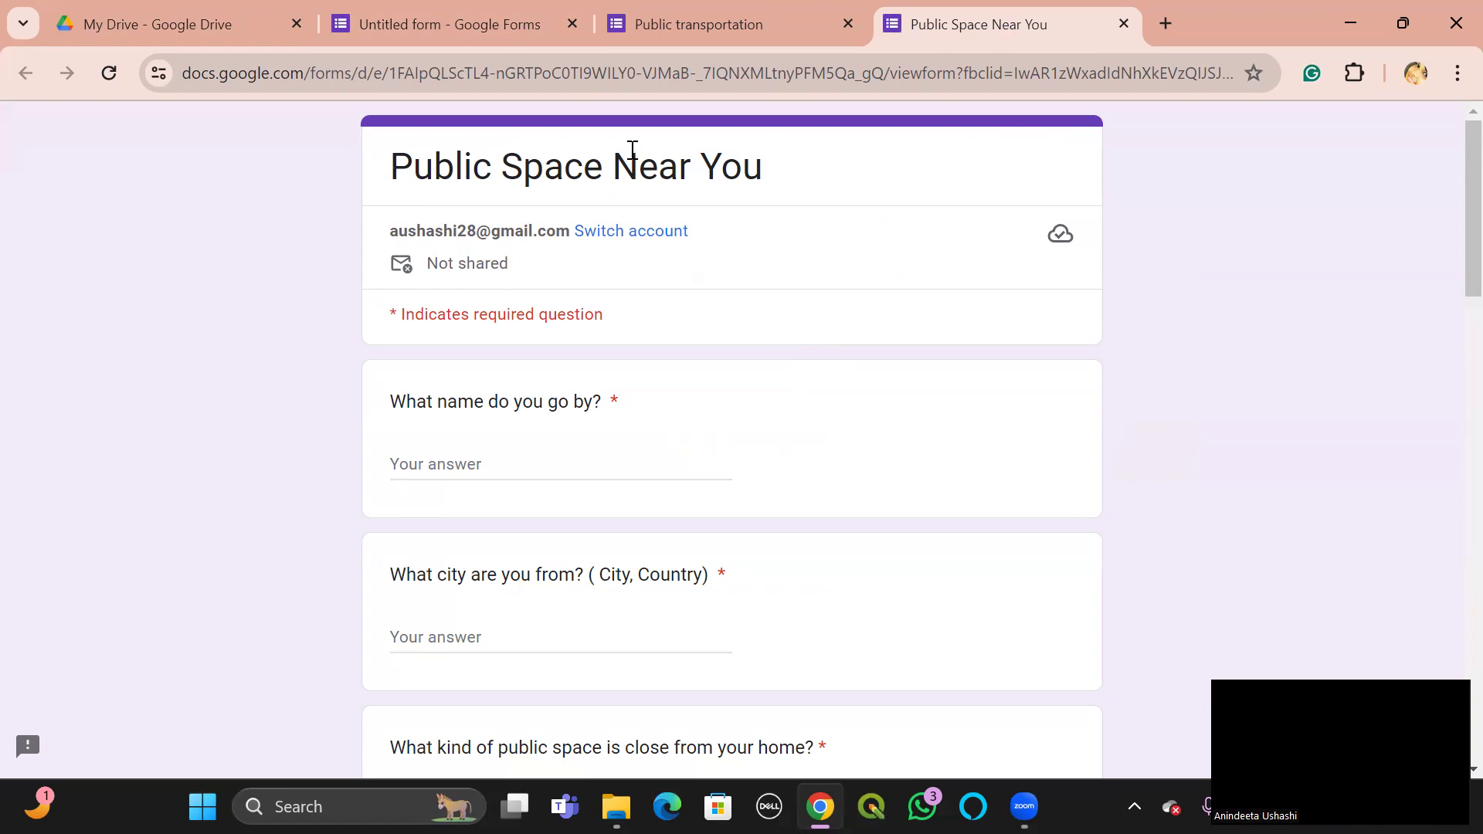
{"action": "scroll", "coordinate": [669, 221], "scroll_direction": "down", "scroll_amount": 1}
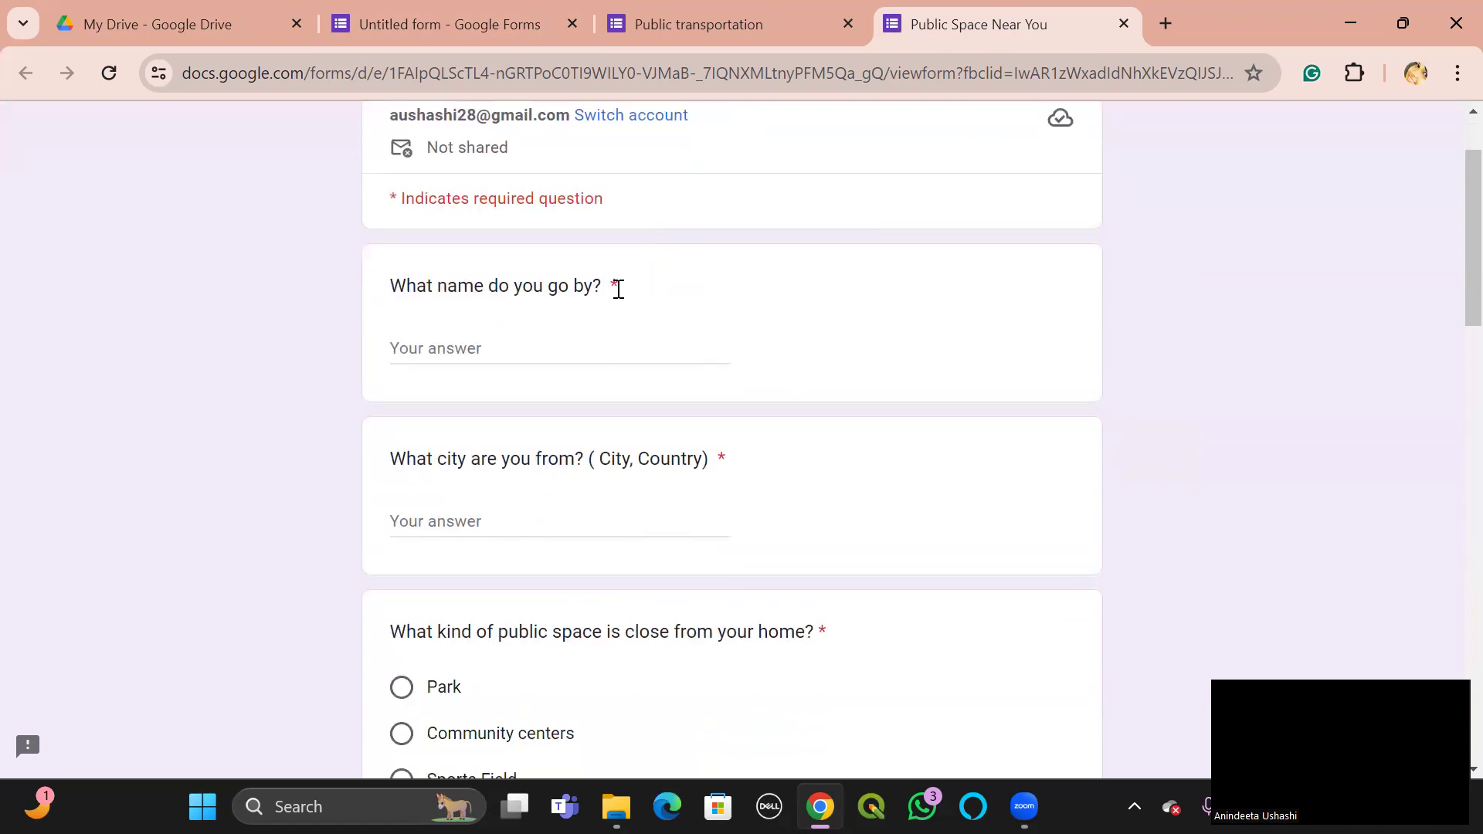
{"action": "scroll", "coordinate": [589, 272], "scroll_direction": "down", "scroll_amount": 2}
{"action": "scroll", "coordinate": [572, 261], "scroll_direction": "up", "scroll_amount": 1}
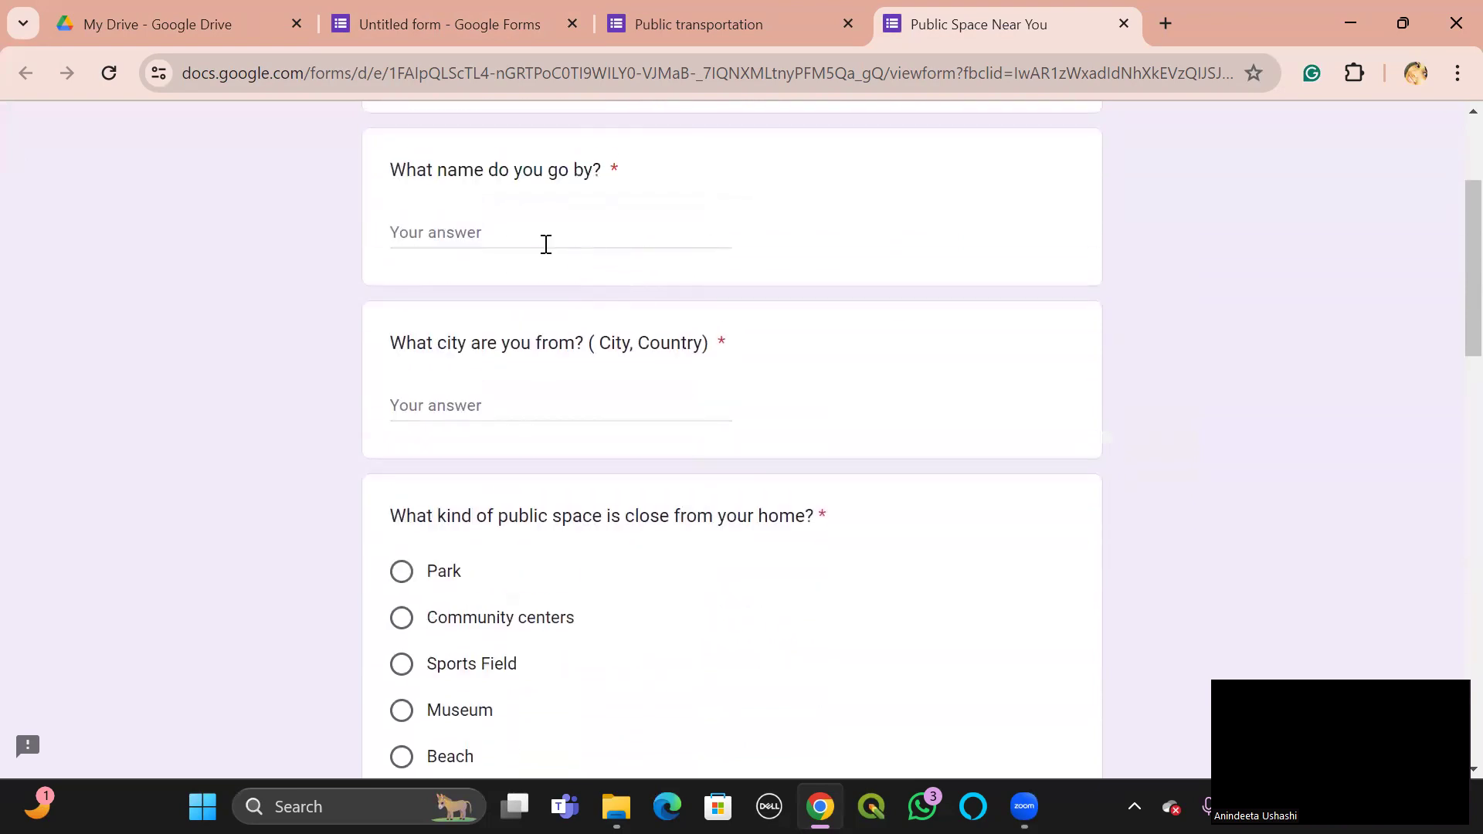
{"action": "scroll", "coordinate": [533, 241], "scroll_direction": "down", "scroll_amount": 2}
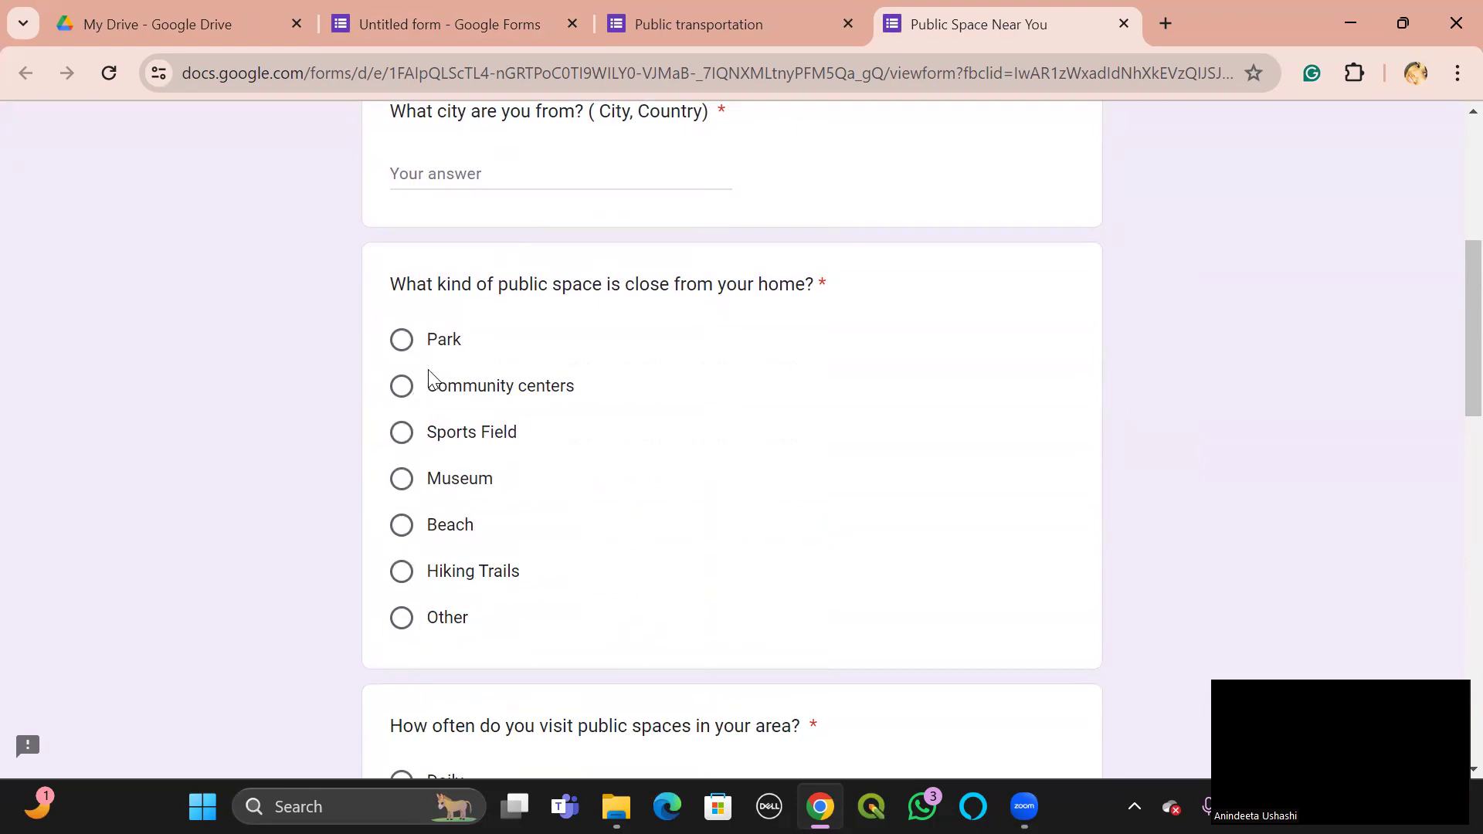
{"action": "scroll", "coordinate": [588, 442], "scroll_direction": "down", "scroll_amount": 4}
{"action": "scroll", "coordinate": [588, 442], "scroll_direction": "down", "scroll_amount": 10}
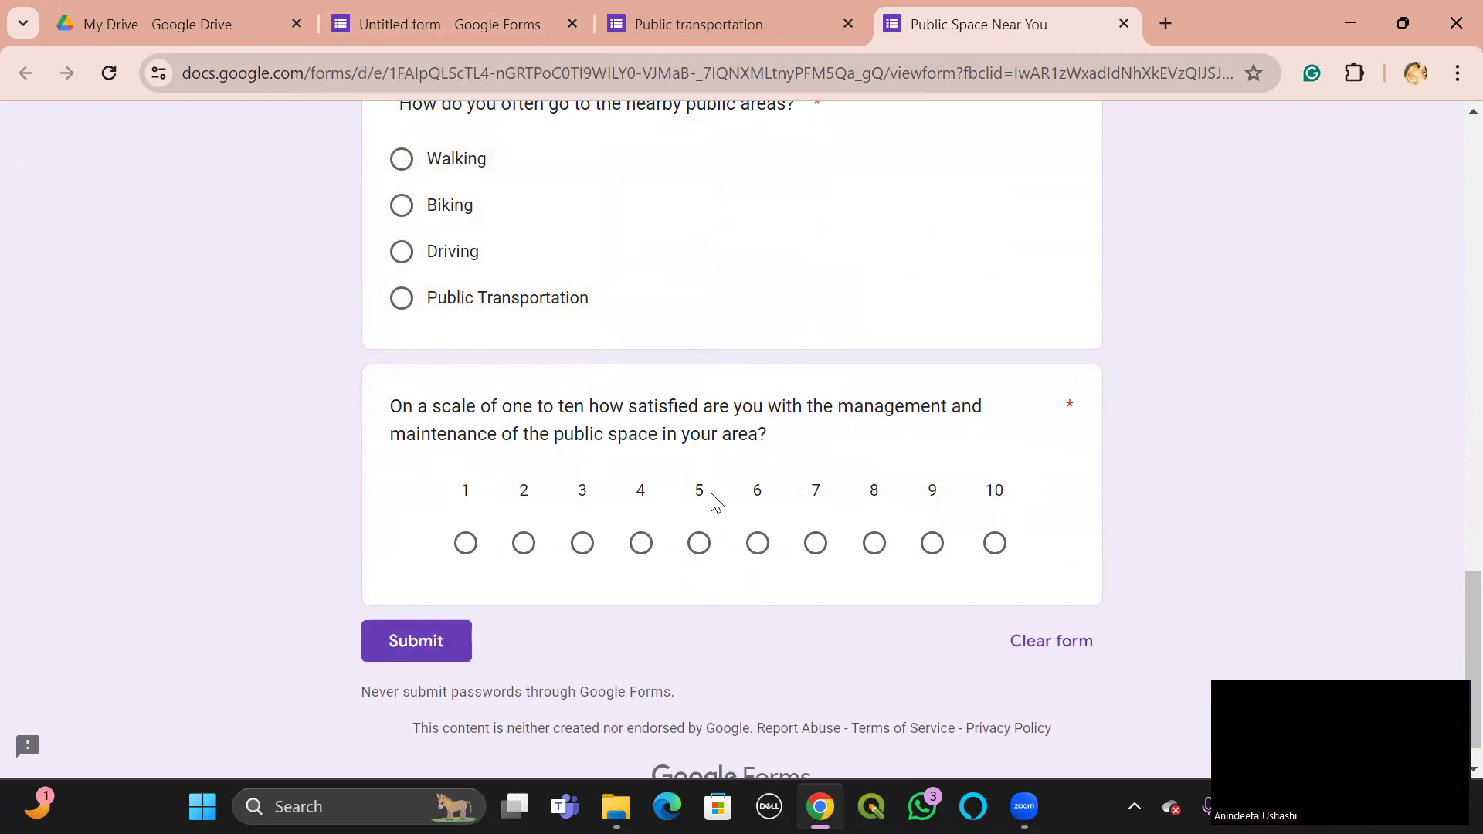
{"action": "scroll", "coordinate": [712, 498], "scroll_direction": "up", "scroll_amount": 15}
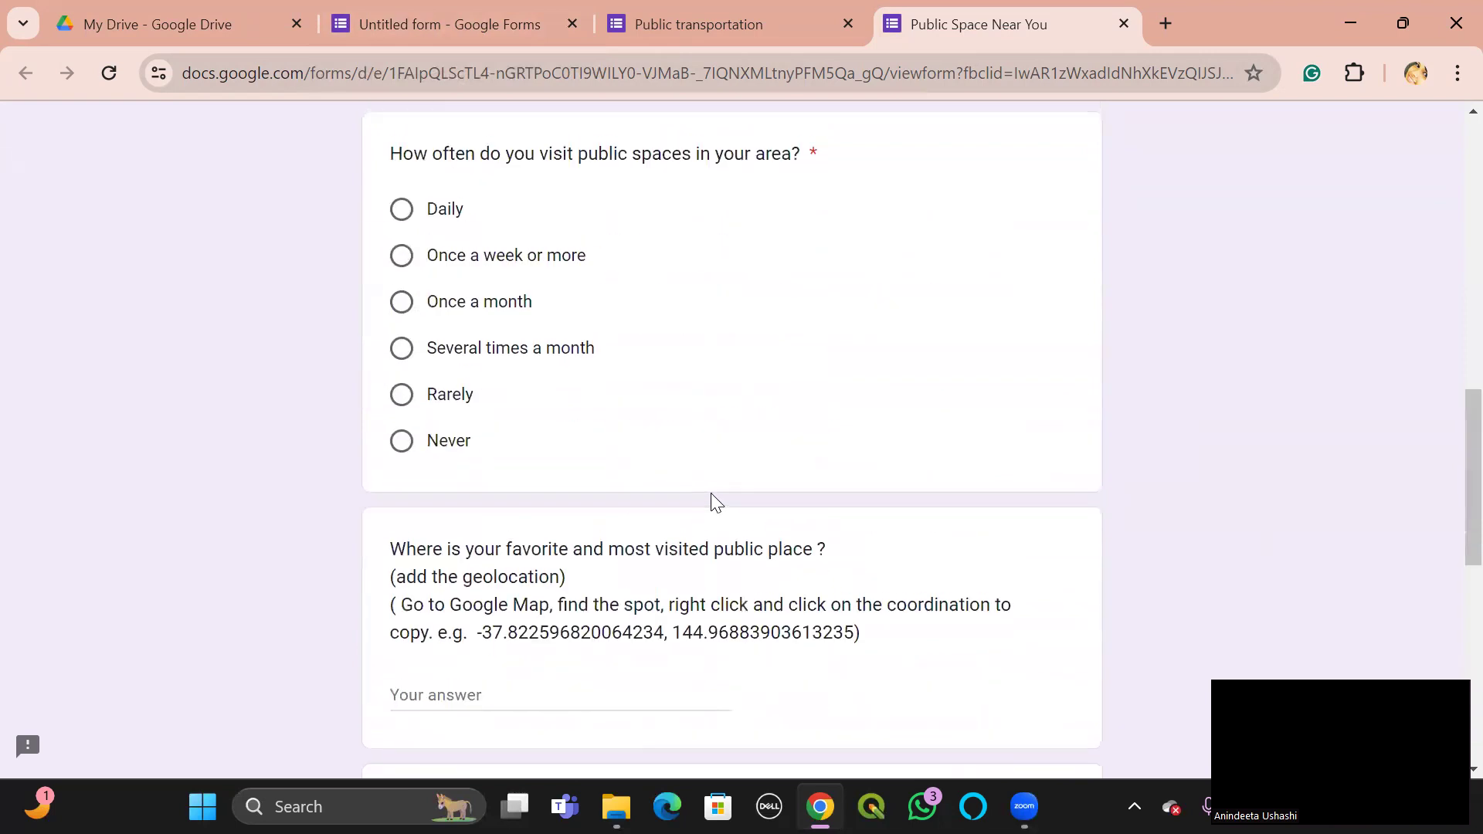
{"action": "scroll", "coordinate": [715, 269], "scroll_direction": "down", "scroll_amount": 15}
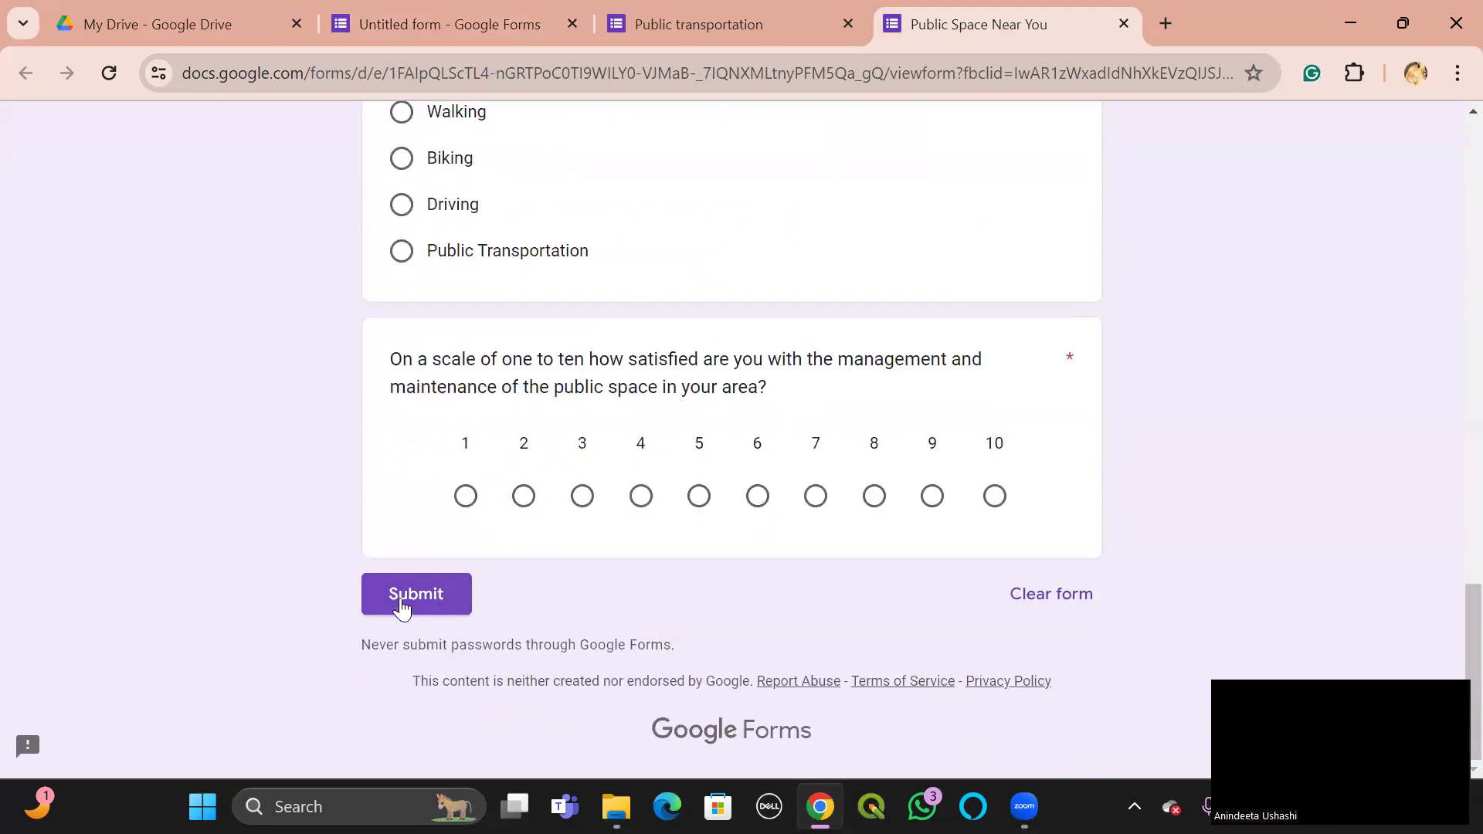
{"action": "scroll", "coordinate": [588, 386], "scroll_direction": "up", "scroll_amount": 12}
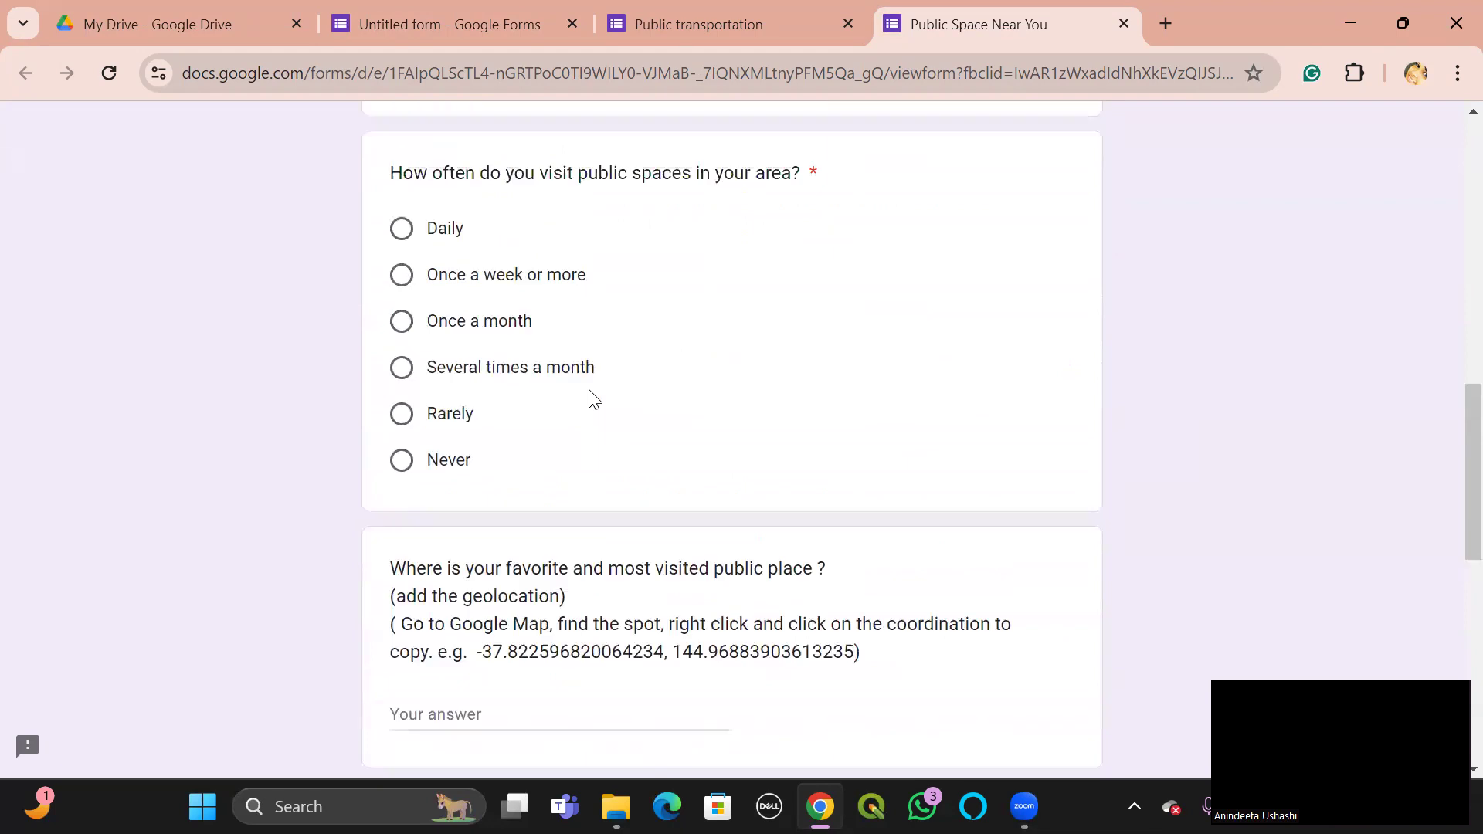
{"action": "scroll", "coordinate": [601, 382], "scroll_direction": "up", "scroll_amount": 2}
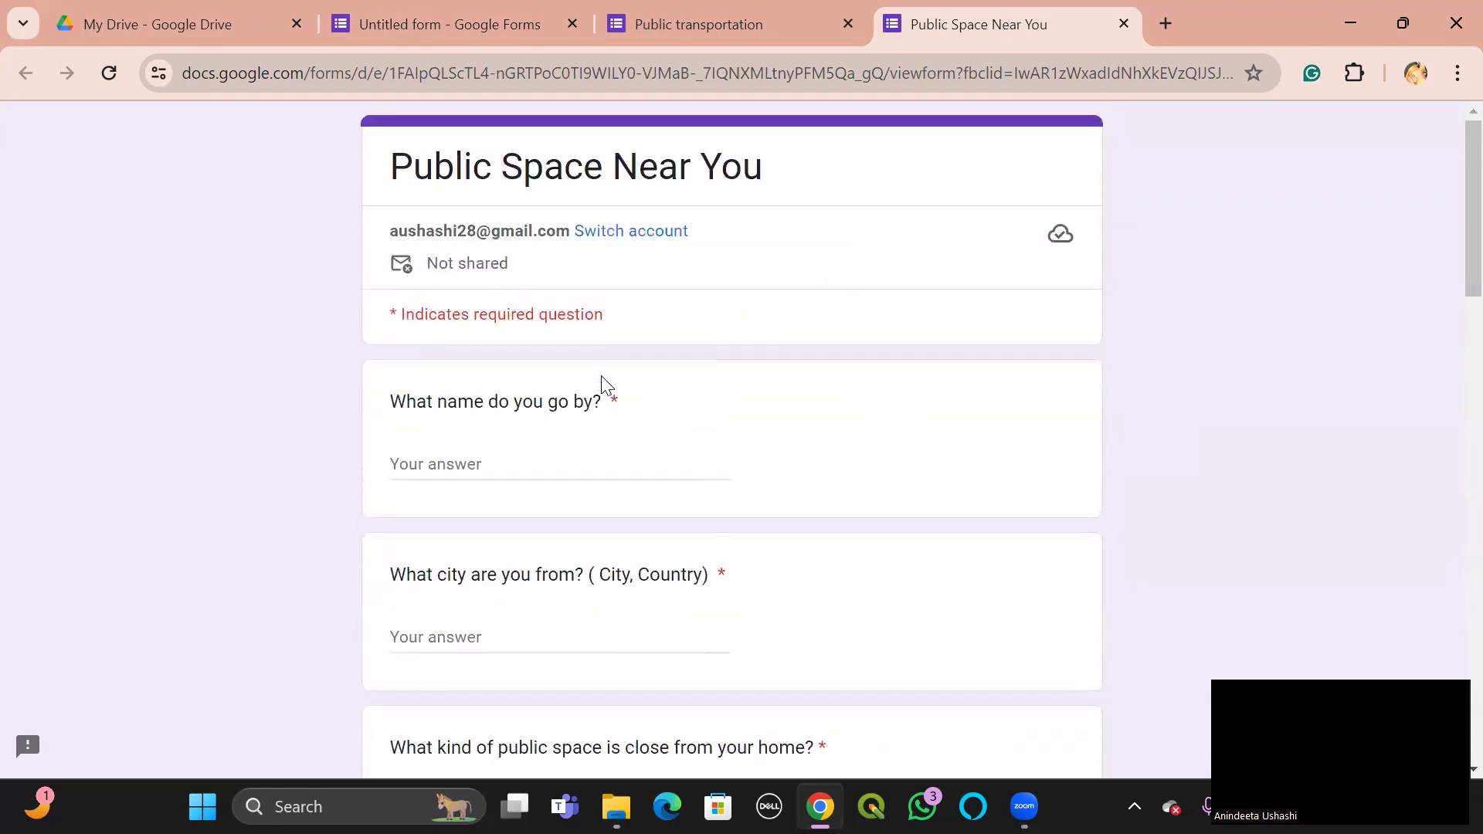
{"action": "scroll", "coordinate": [607, 385], "scroll_direction": "down", "scroll_amount": 13}
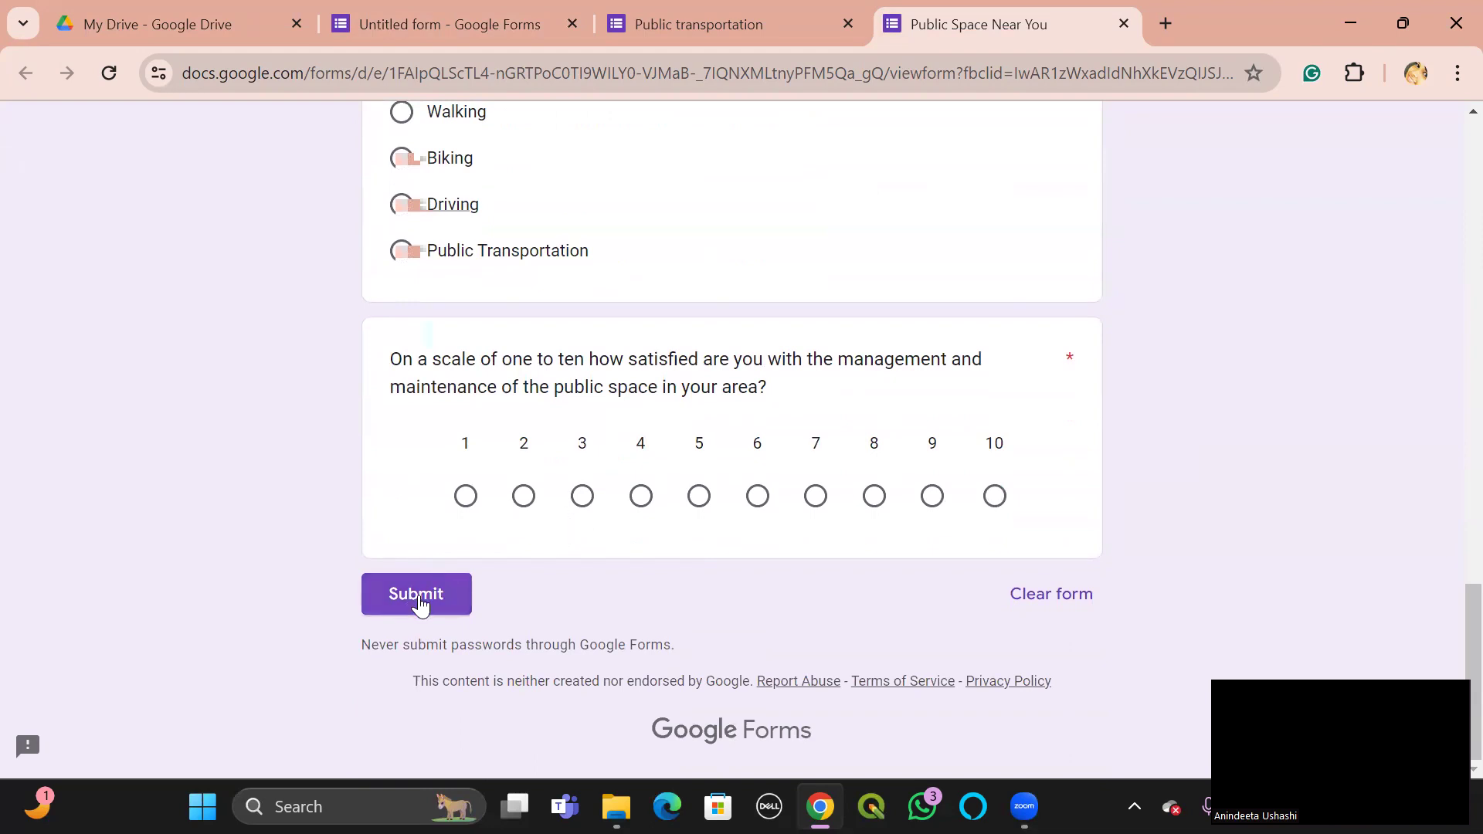
- Return to the Untitled form editor and view the responses collected for the Public transportation survey
{"action": "left_click", "coordinate": [447, 23]}
{"action": "left_click", "coordinate": [731, 213]}
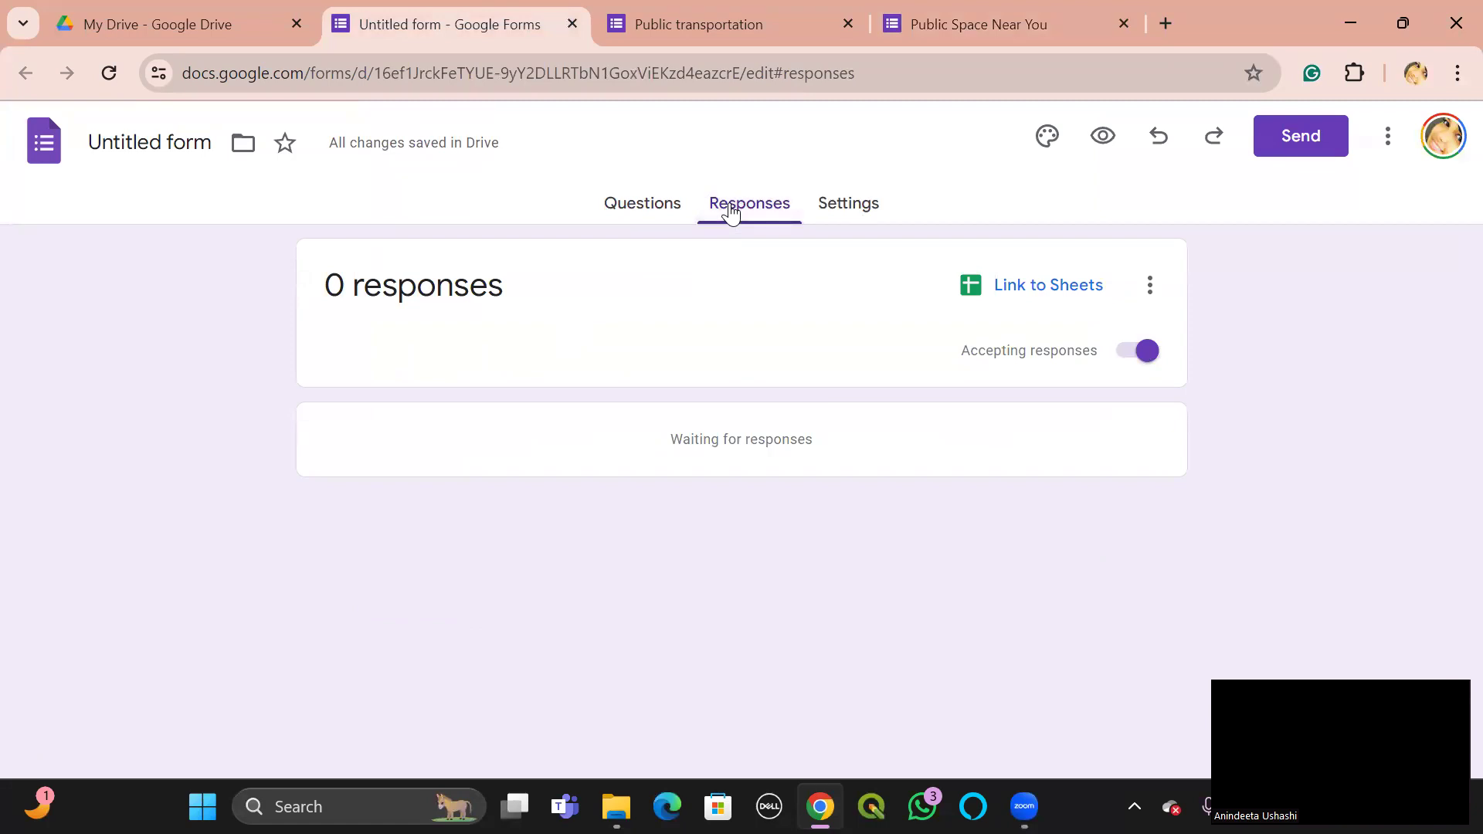